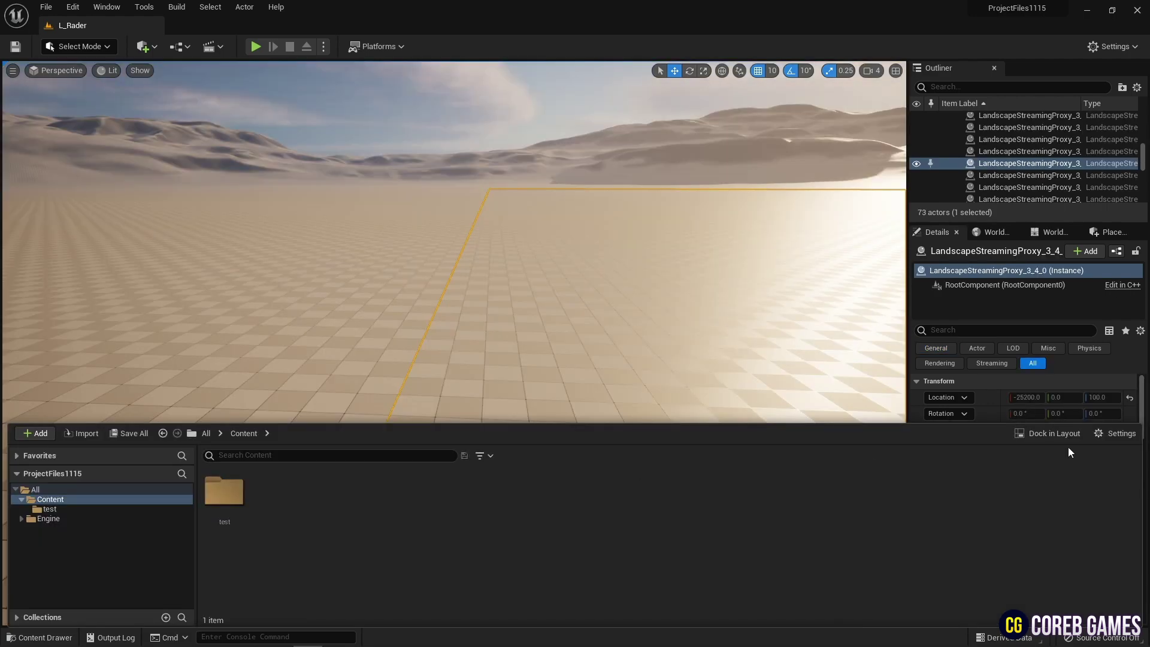
Step: Create a new material named M_Radar in the Content folder and open it for editing
left_click(1119, 433)
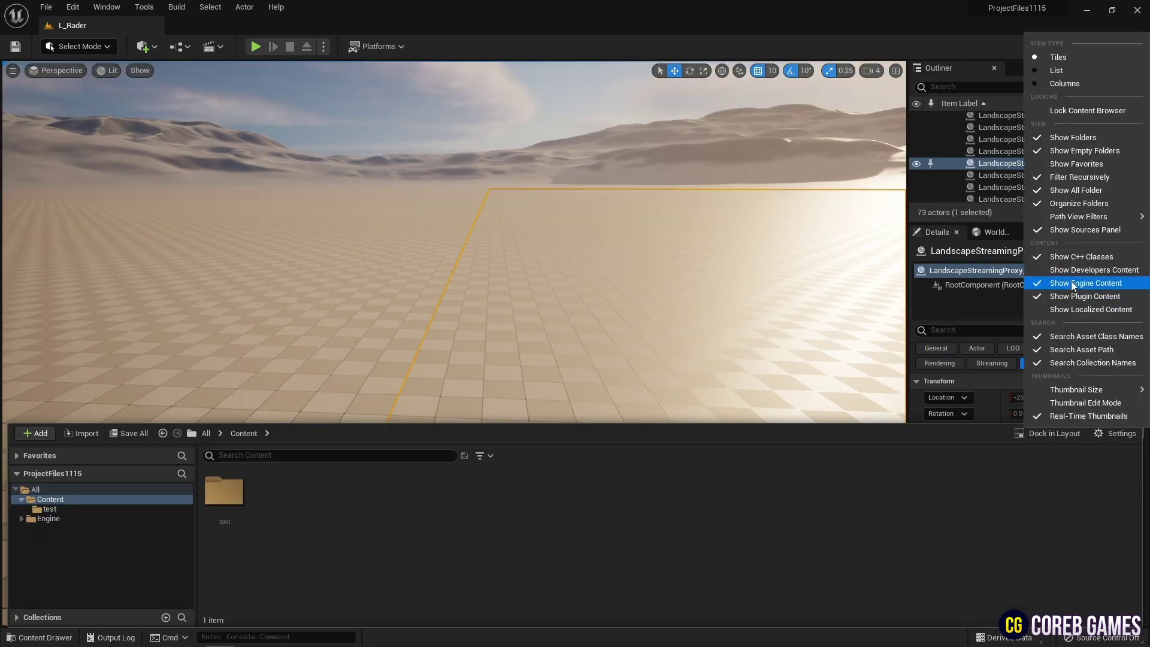
left_click(516, 502)
right_click(282, 501)
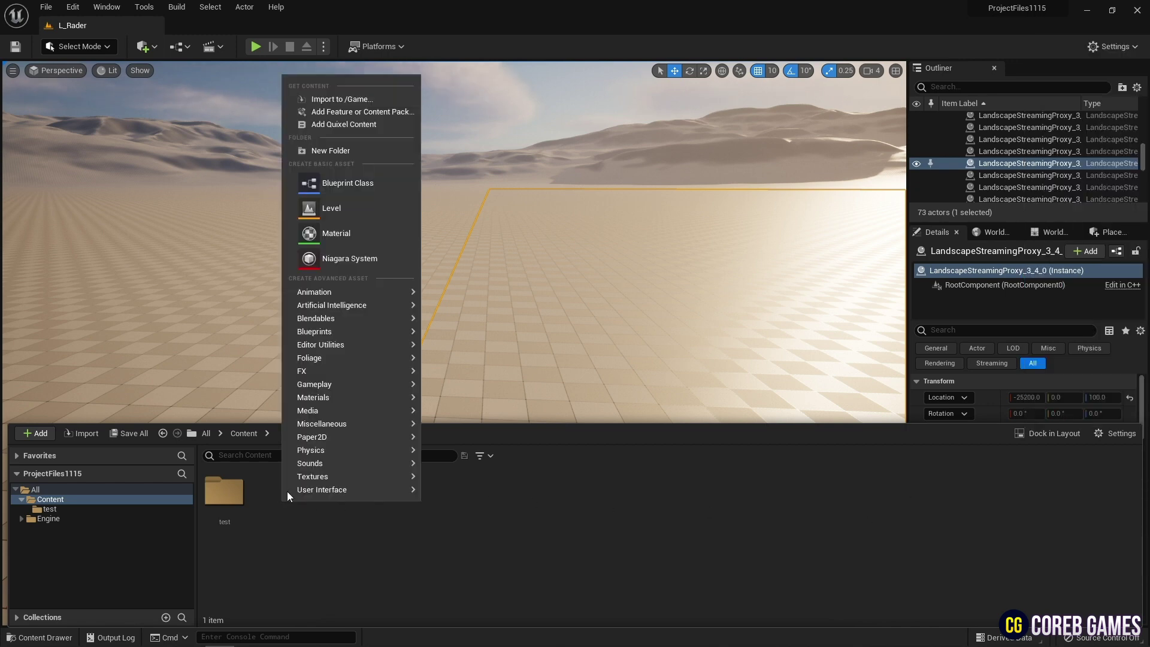
left_click(347, 233)
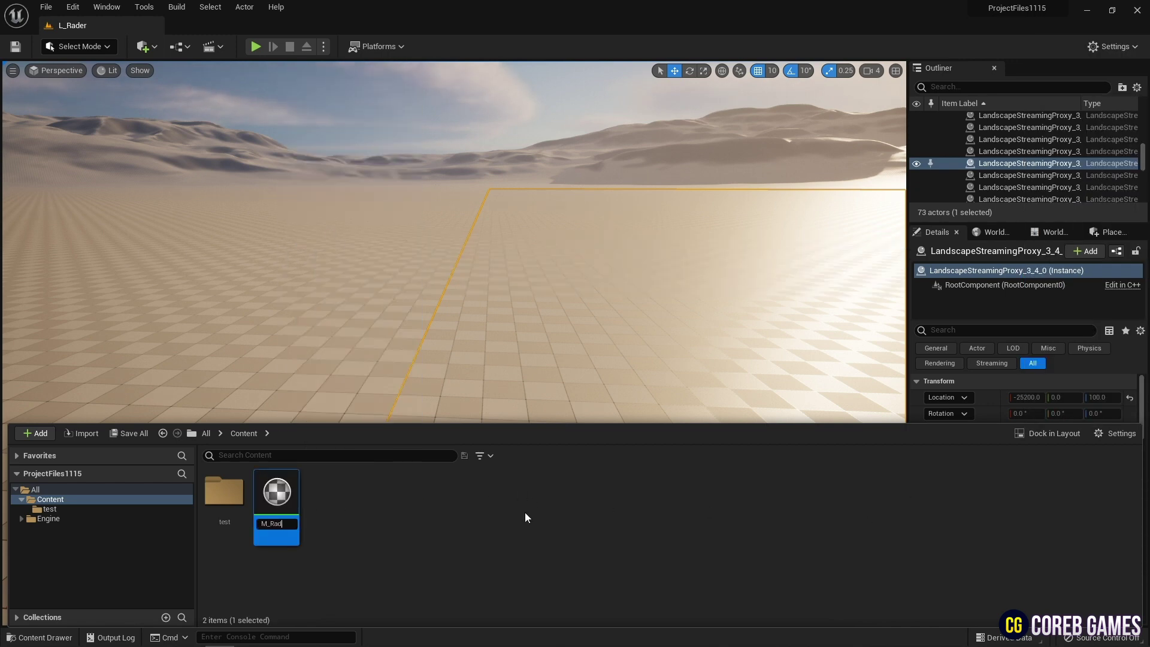
type("M_Radar")
key("Return")
double_click(277, 492)
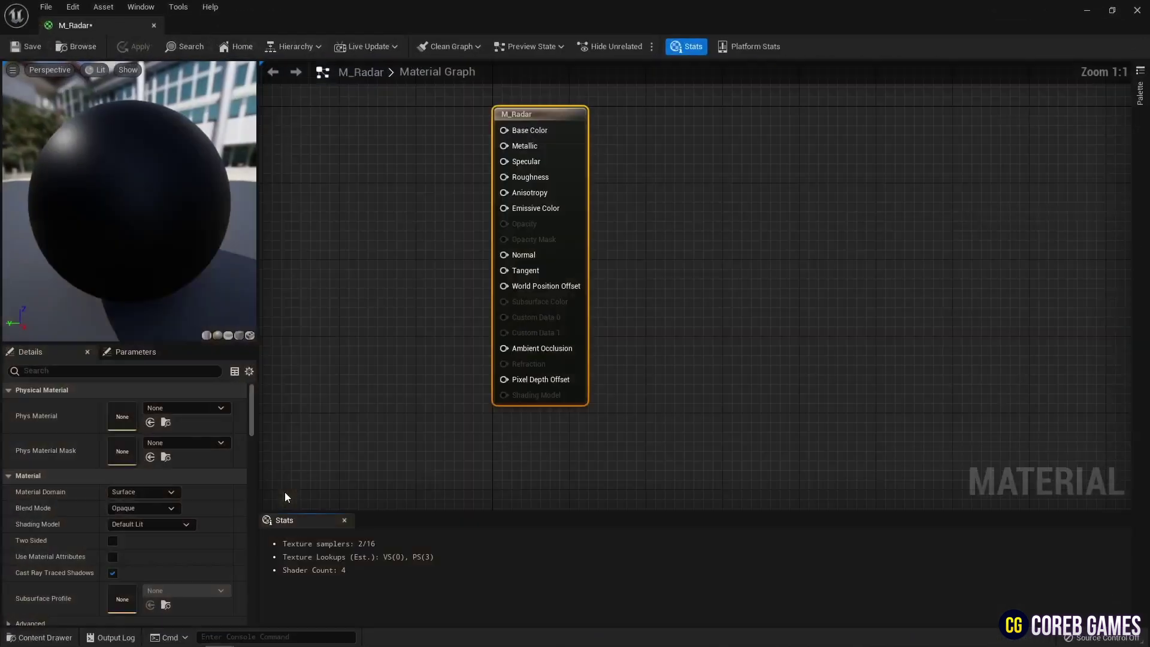
Step: Preview the material on a plane and set its Blend Mode to Masked
left_click(228, 335)
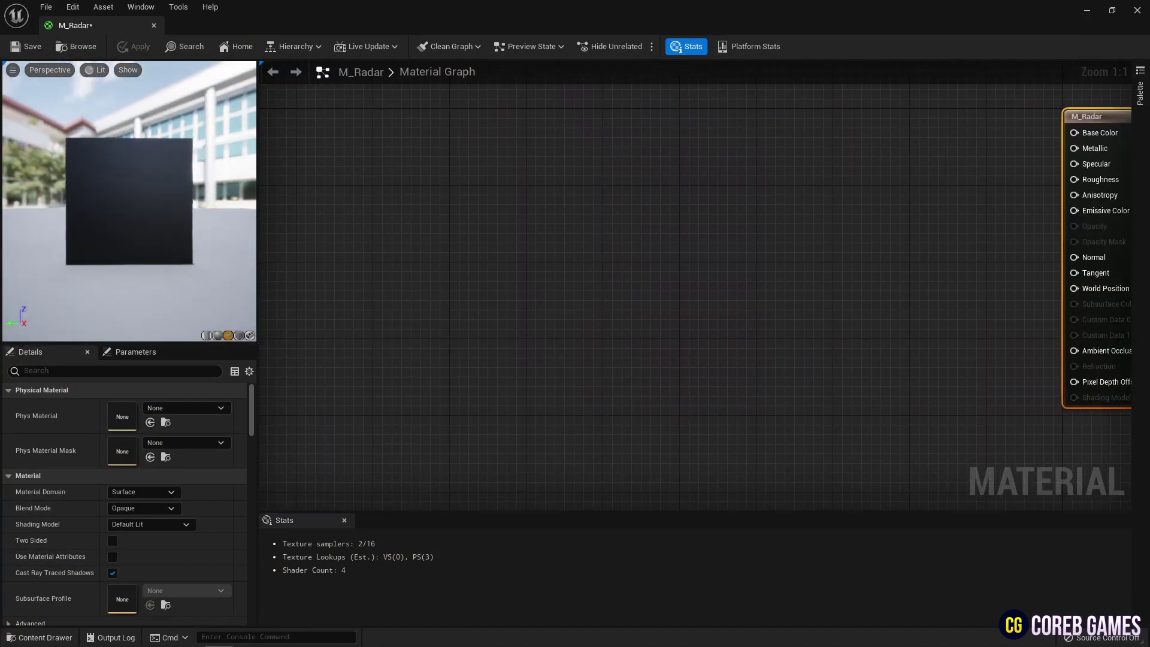
left_click(139, 511)
left_click(157, 530)
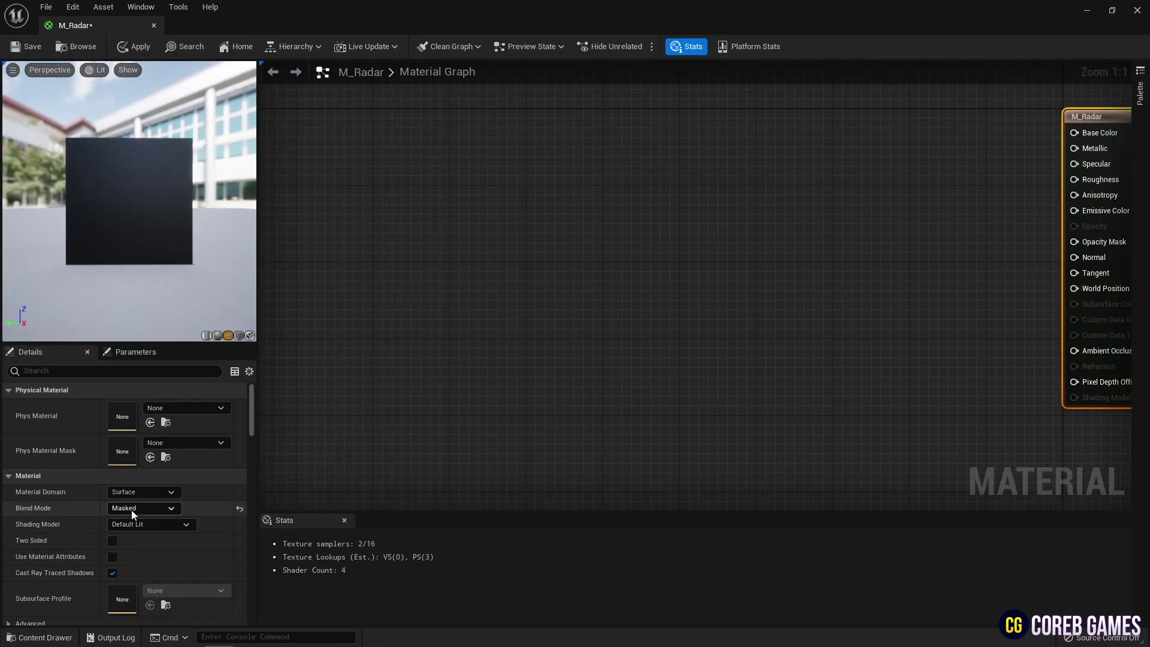
Step: Add a TexCoord node to the material graph and place it well ahead of the M_Radar output node
right_click(415, 181)
type("tex")
key("Return")
left_click_drag(446, 190, 377, 229)
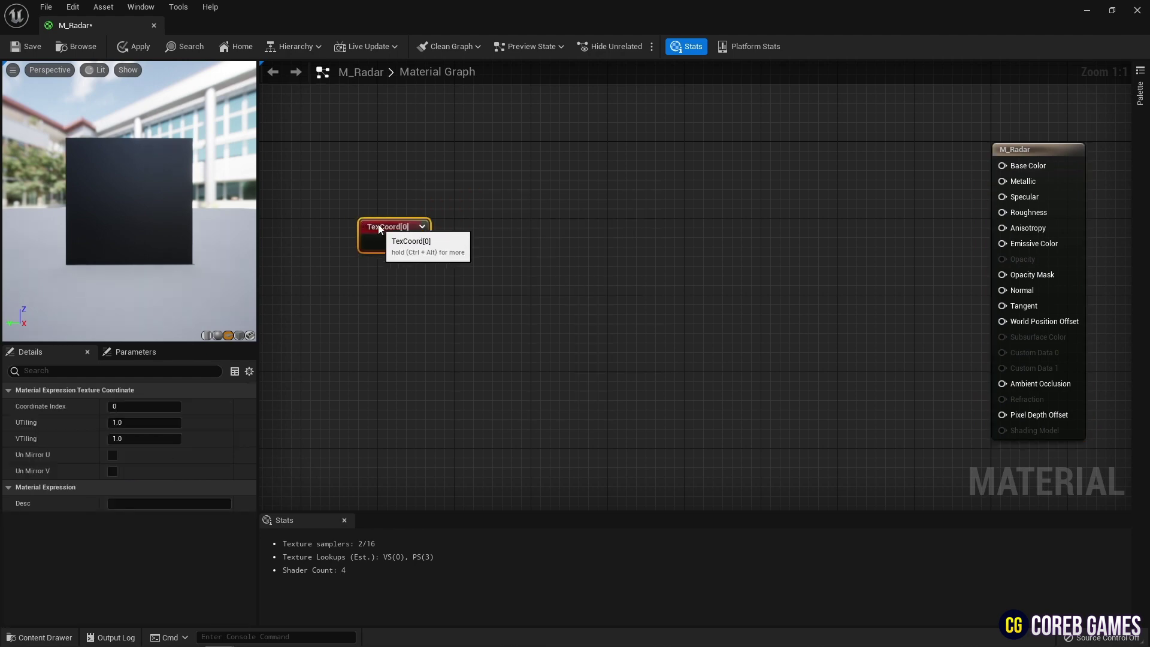
Step: Add a CustomRotator node, feed the TexCoord into its UVs input and preview the node
right_click(492, 229)
type("cust")
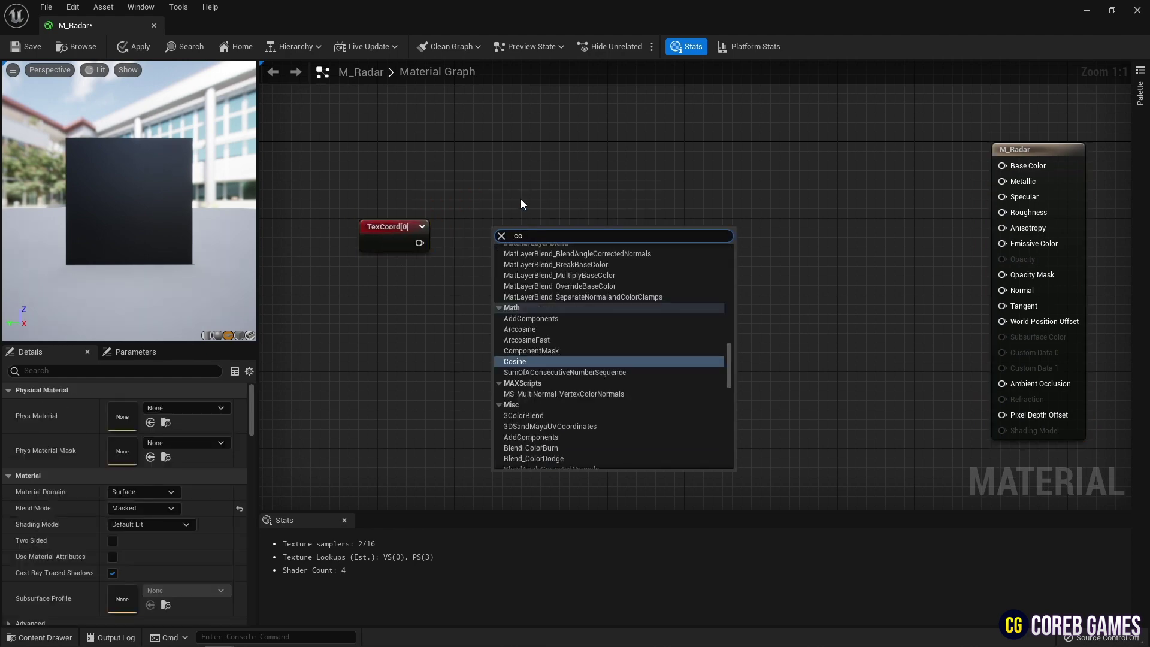
type("om")
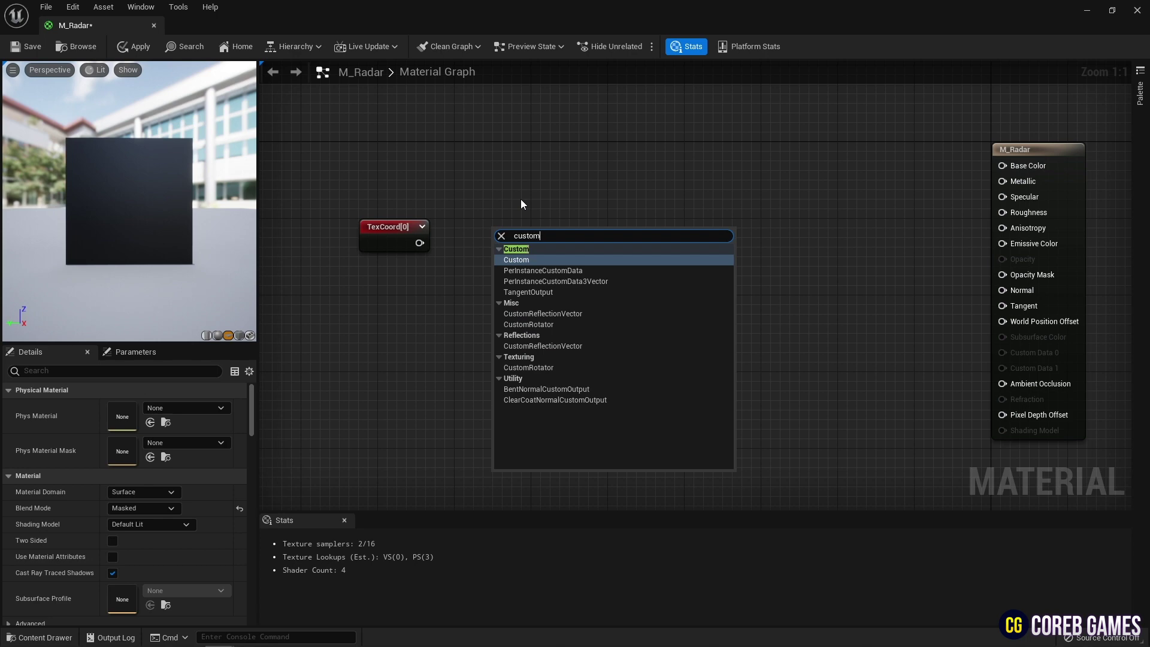
left_click(567, 324)
left_click_drag(419, 243, 465, 249)
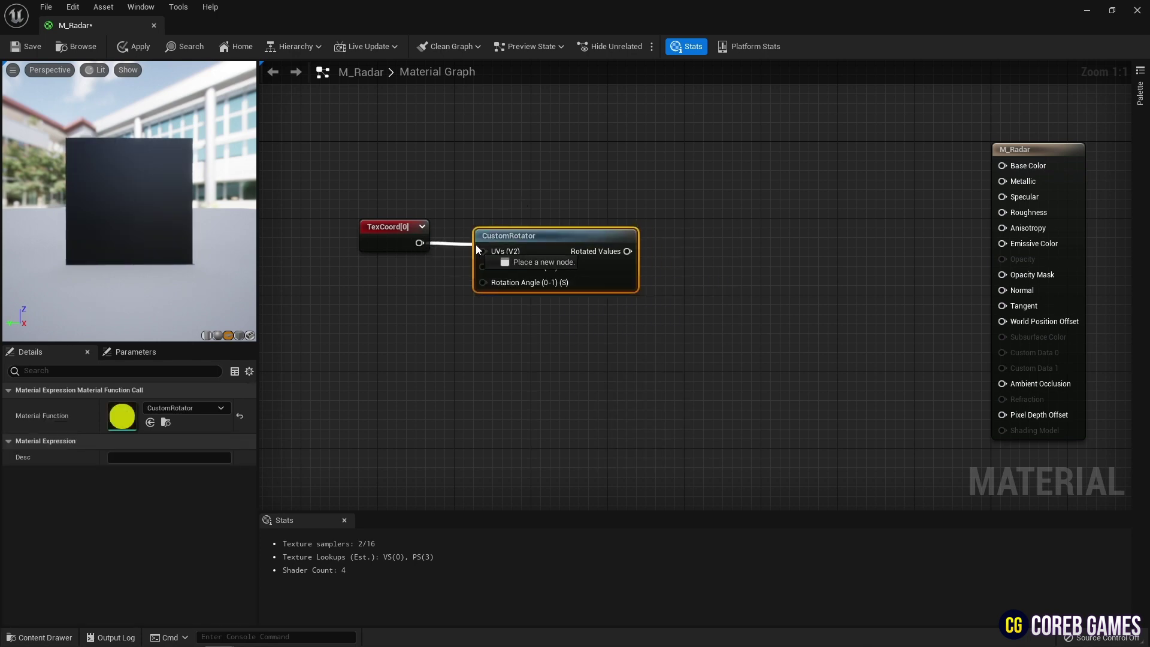
key("space")
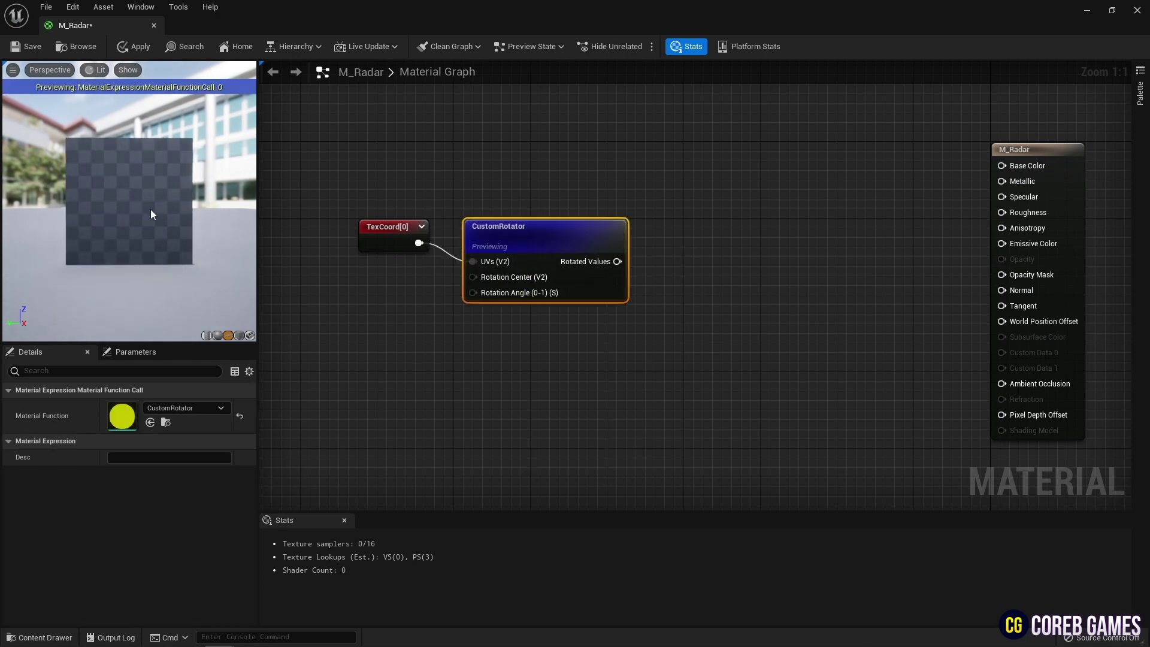
Step: Add a Time node below the TexCoord and multiply it by -0.5
right_click(377, 312)
type("time")
key("Return")
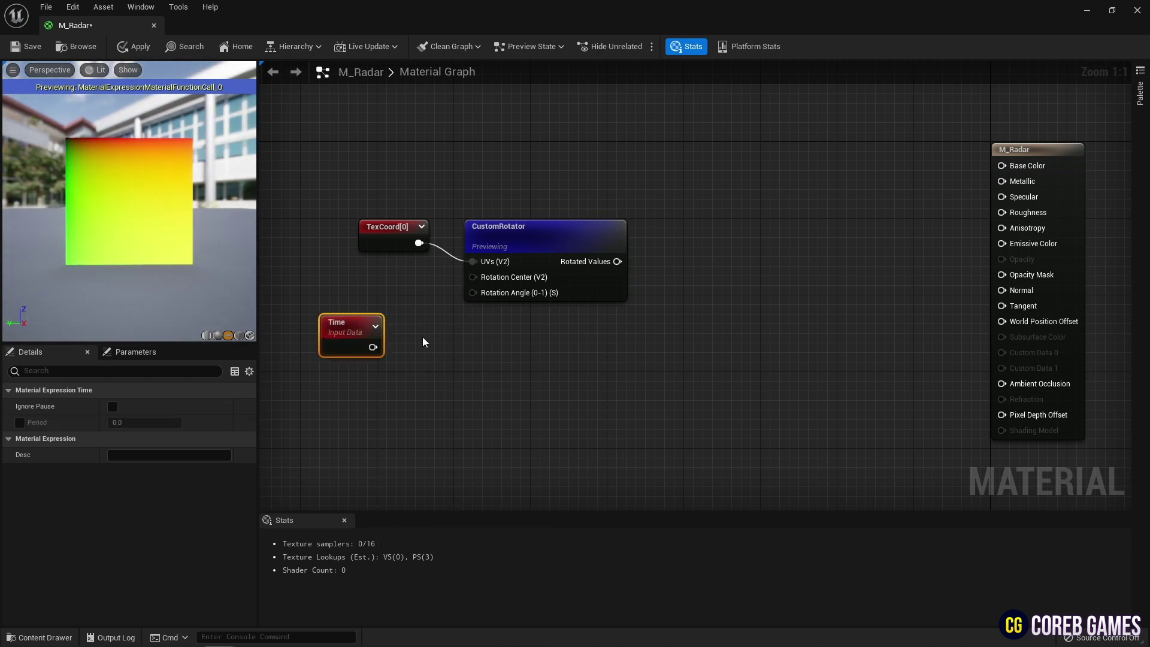
left_click(412, 339)
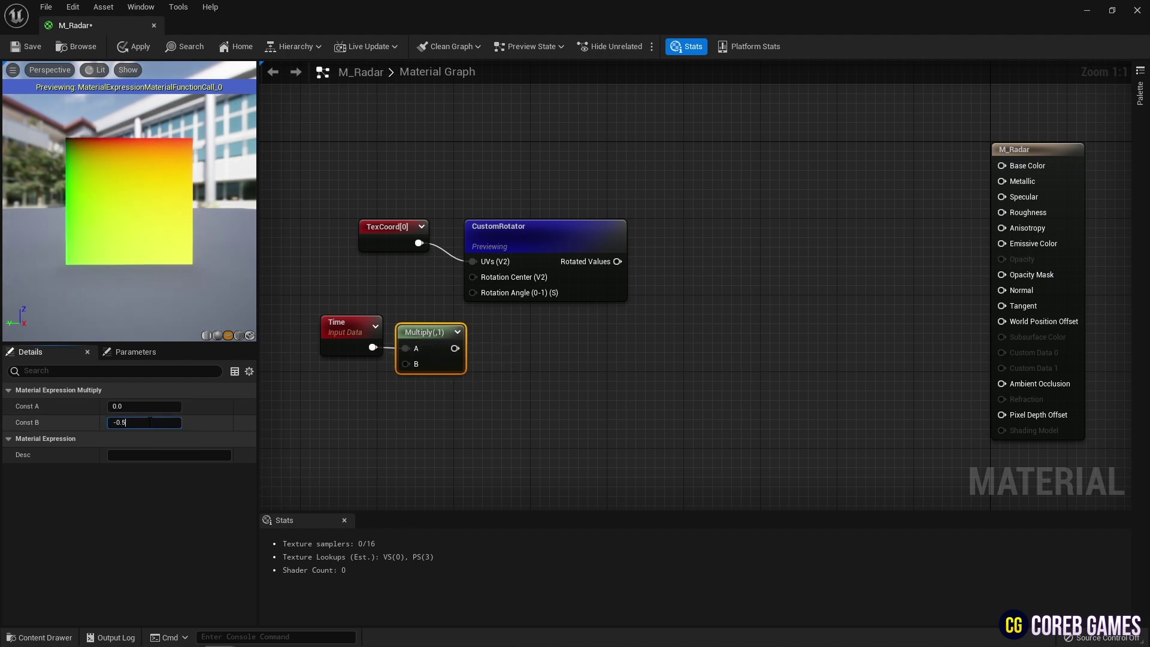
left_click(496, 383)
Step: Arrange the Multiply node and connect its output to the CustomRotator's Rotation Angle input
left_click_drag(415, 311, 369, 353)
left_click_drag(411, 333, 474, 293)
left_click(413, 304)
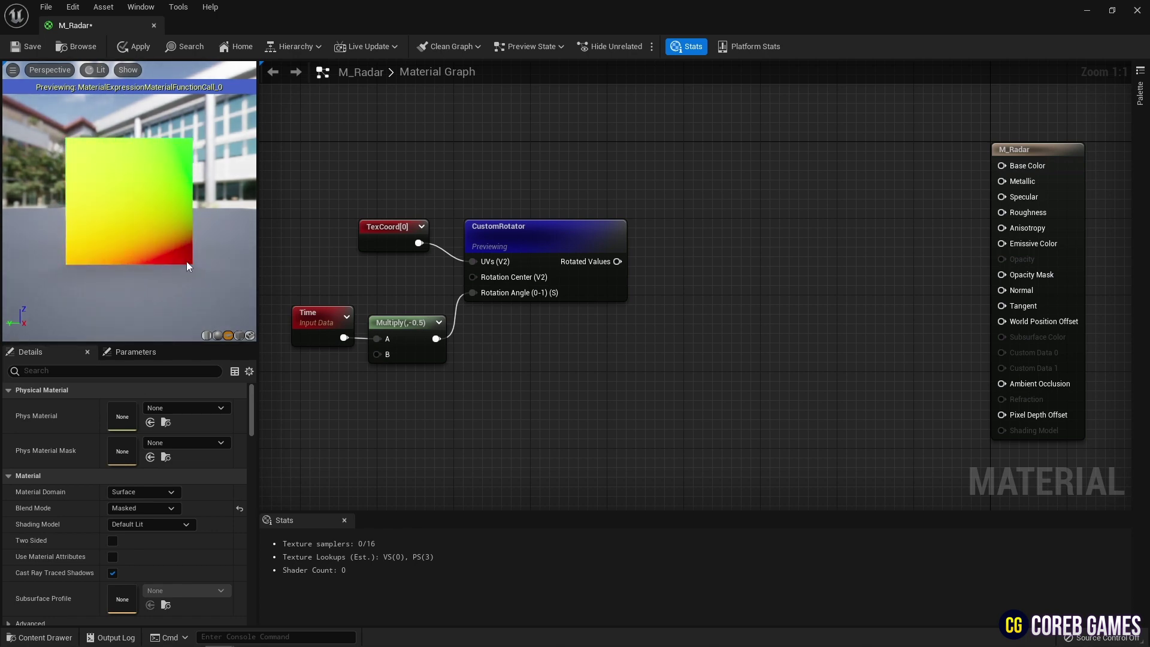
Step: Shift the existing nodes away from the output node and add a Subtract node after the CustomRotator
left_click_drag(282, 187, 530, 327)
left_click_drag(529, 226, 433, 224)
right_click(620, 210)
type("sub")
key("Return")
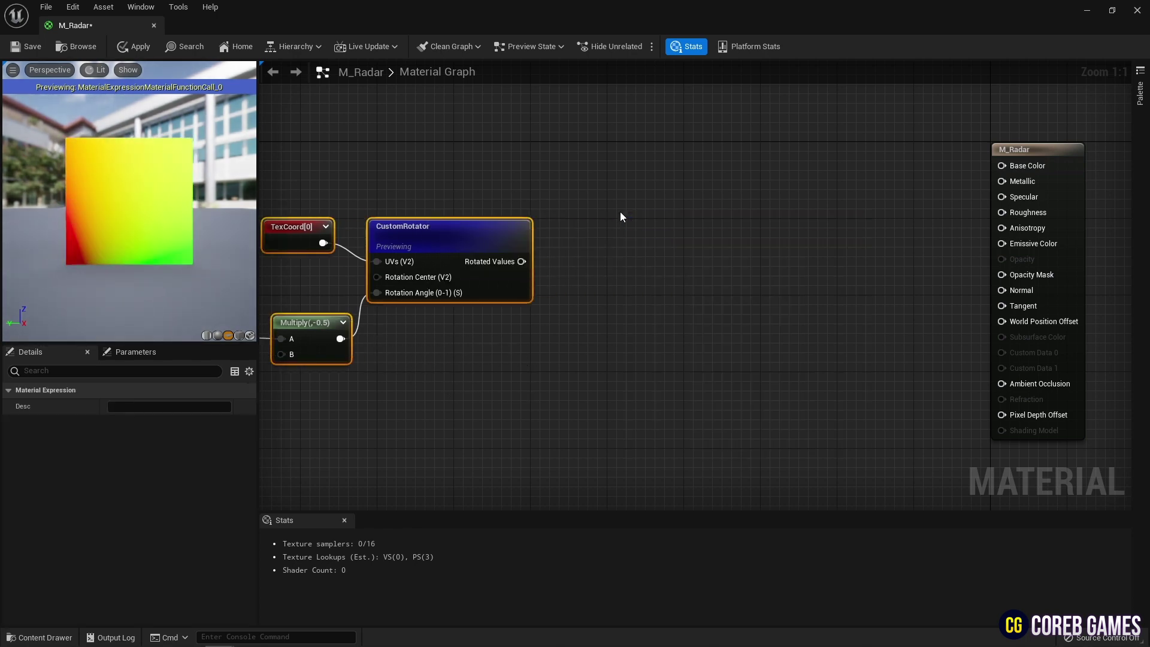
left_click(580, 278)
left_click_drag(639, 222, 626, 228)
Step: Set the Subtract node's Const B to 0.5, feed Rotated Values into its A input and preview the node
left_click(143, 422)
type("0.5")
key("Return")
left_click_drag(521, 262, 616, 243)
left_click_drag(631, 229, 583, 247)
right_click(588, 242)
left_click(642, 265)
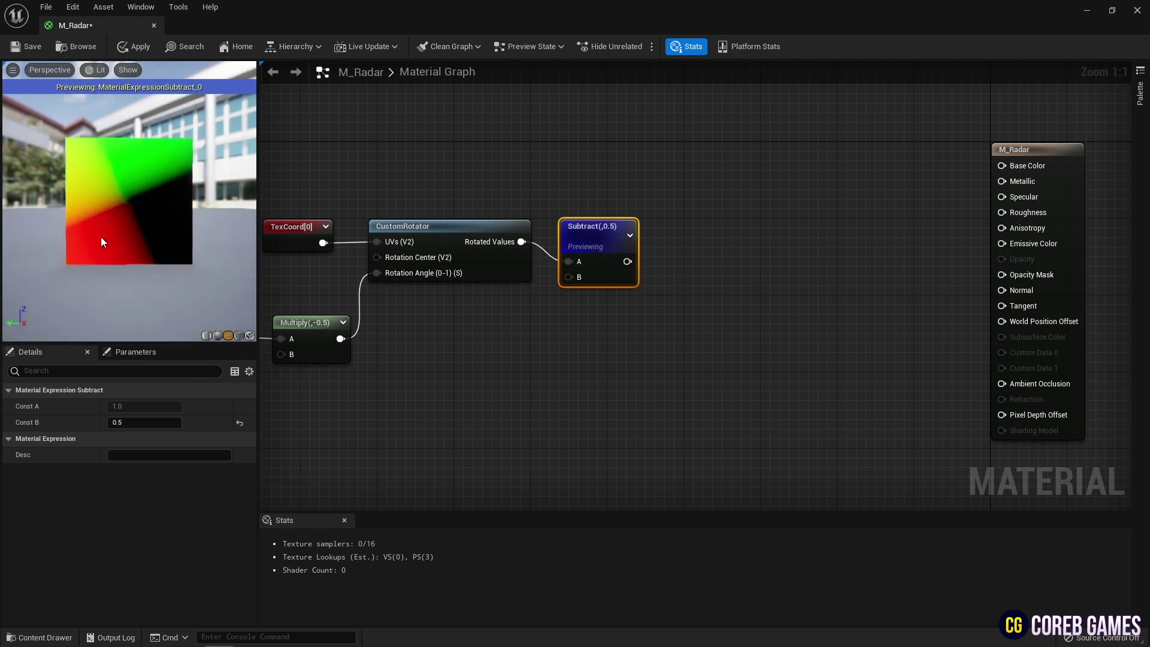
Step: Add a Multiply node after the Subtract node and a two-component vector constant below them
left_click(666, 249)
left_click(670, 239)
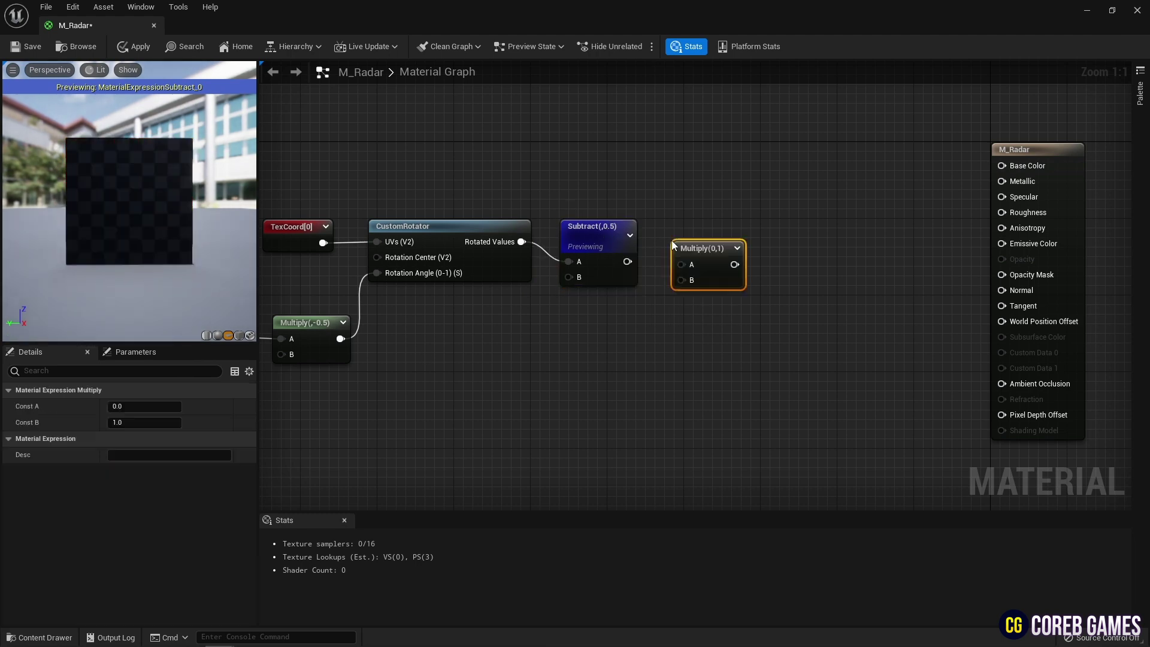
key("2")
left_click(594, 307)
left_click_drag(714, 248, 717, 245)
left_click(607, 337)
Step: Set the vector constant to 1, -1, wire it into the B input of the new Multiply node and preview that node
left_click(139, 408)
type("1")
key("Tab")
type("-1")
left_click_drag(623, 331, 683, 261)
right_click(677, 257)
left_click(737, 271)
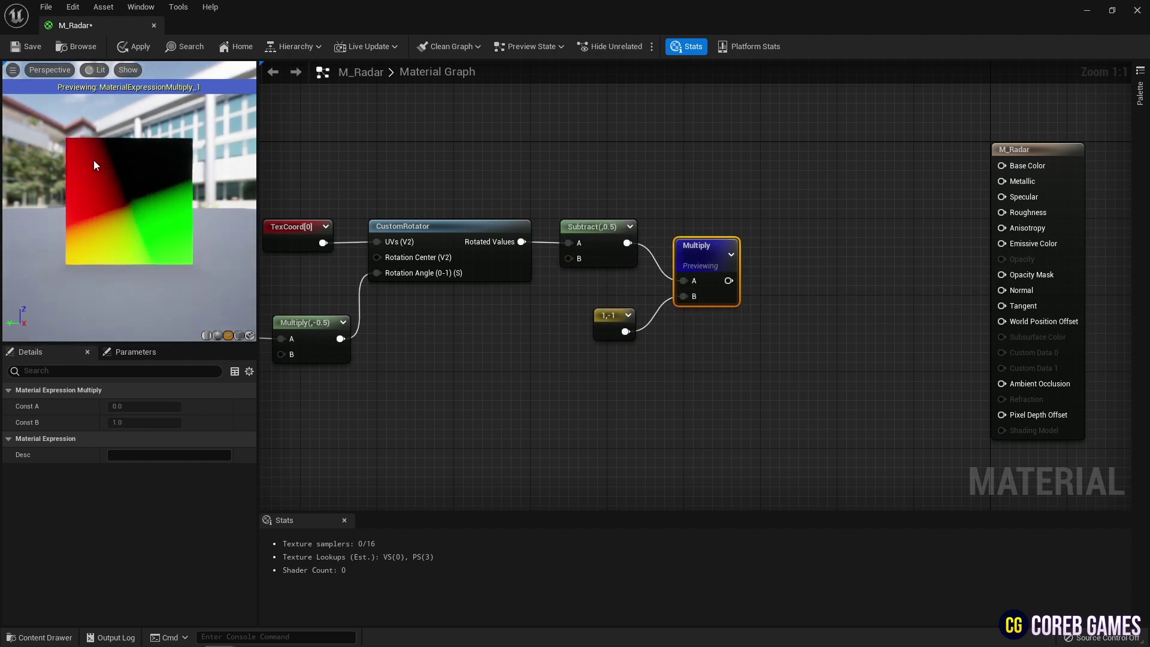
Step: Move the whole node chain farther from the M_Radar output node to make room for more nodes
left_click_drag(706, 185, 312, 354)
right_click_drag(506, 397, 594, 376)
left_click_drag(811, 192, 318, 341)
left_click_drag(786, 239, 522, 240)
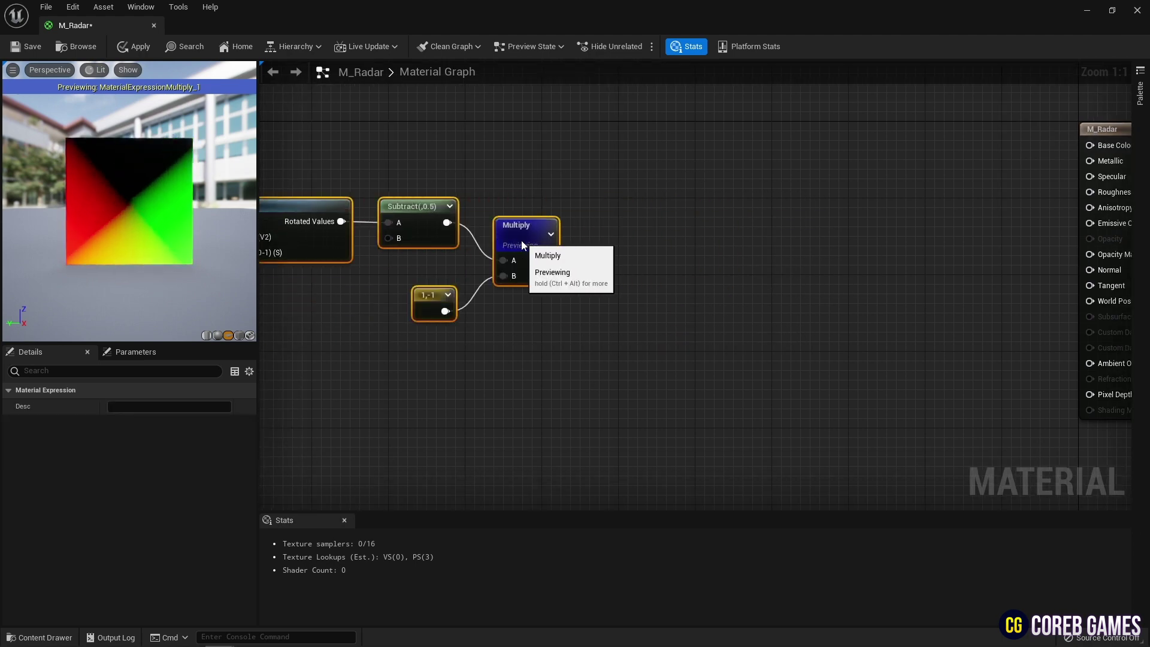
Step: Add a VectorToRadialValue node and feed the Multiply result into its Vector or UVs input
left_click(634, 221)
right_click(633, 222)
type("vector")
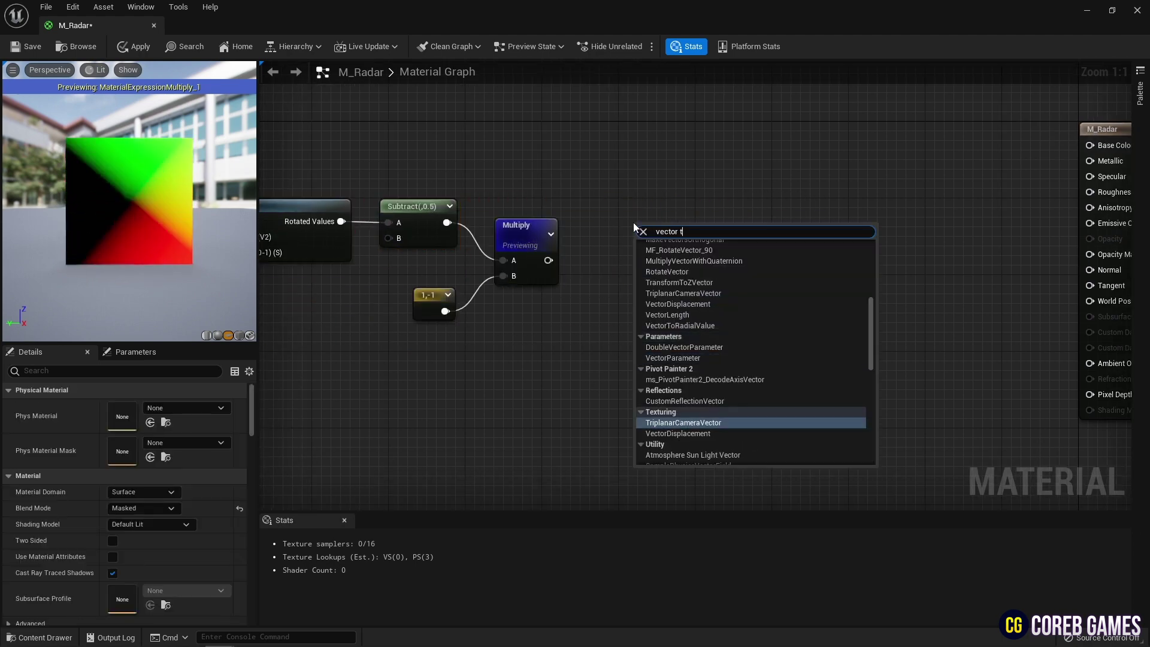
type("to radial")
key("Return")
left_click_drag(548, 260, 613, 246)
left_click(728, 200)
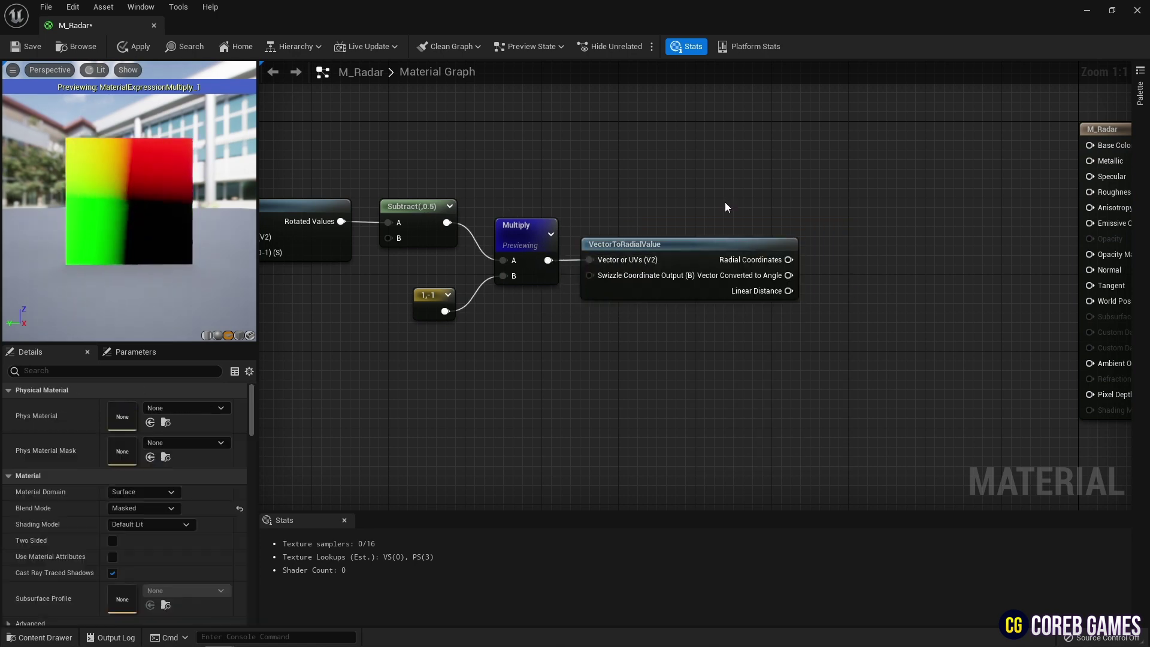
Step: Preview the VectorToRadialValue node, examine the outputs inside its function graph and return to M_Radar
right_click_drag(728, 200, 673, 210)
left_click(707, 273)
key("space")
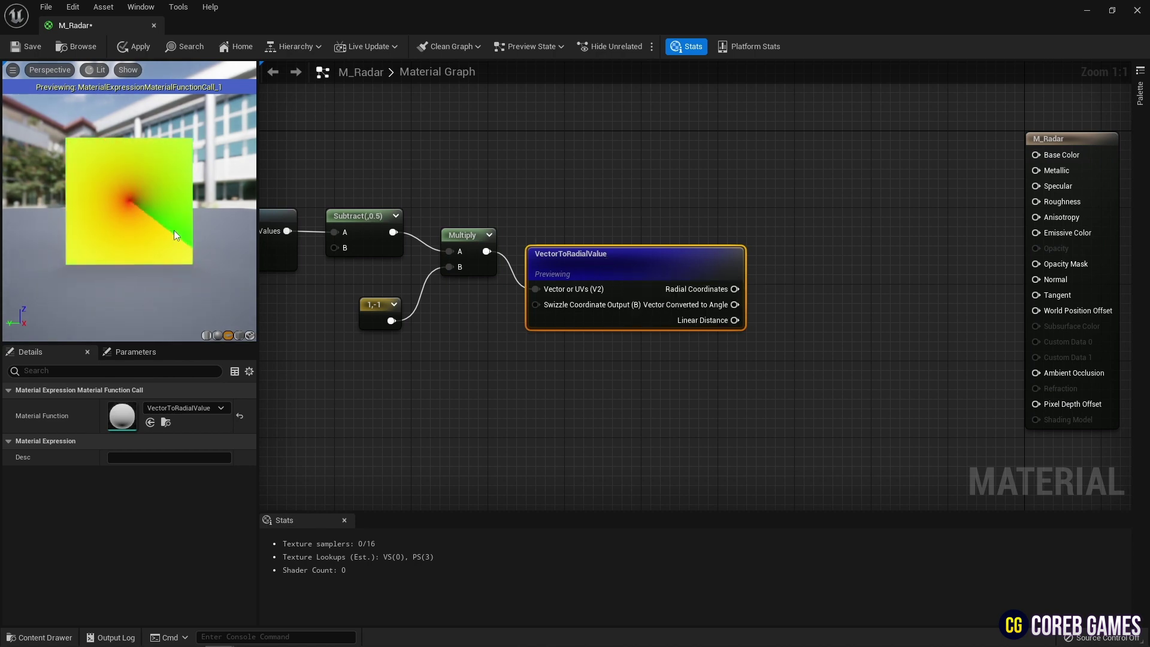
double_click(521, 267)
scroll(629, 264, "down", 3)
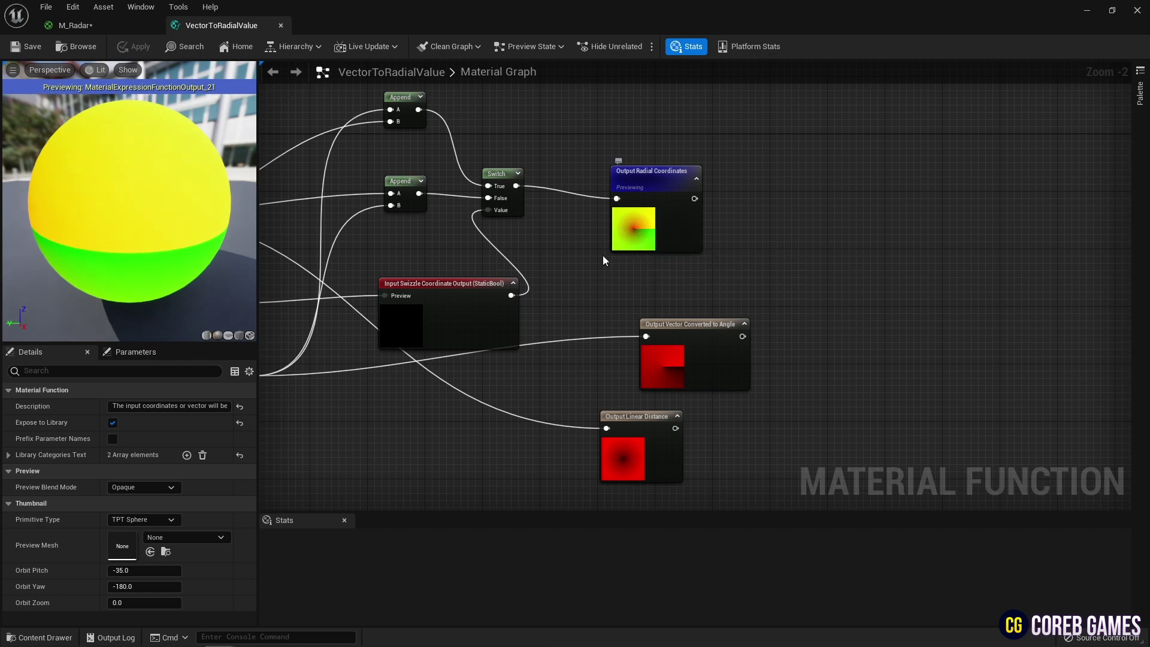
right_click_drag(742, 434, 733, 355)
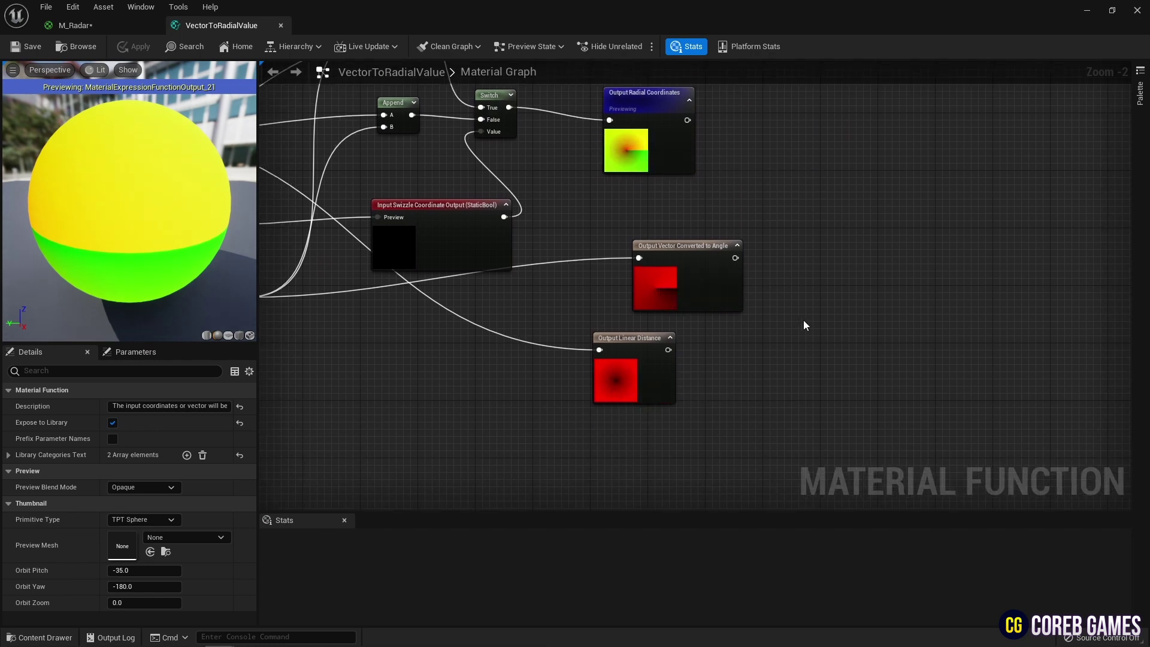
left_click(110, 27)
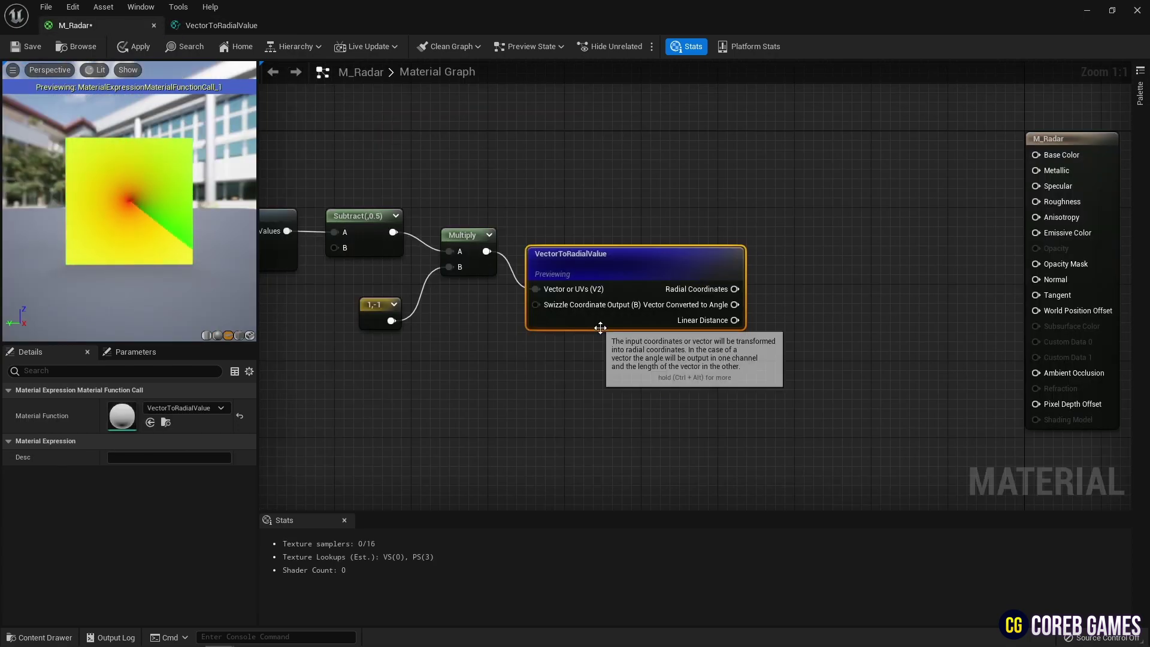
Step: Add an Add node, feed Vector Converted to Angle into its A input and preview the node
left_click(767, 307)
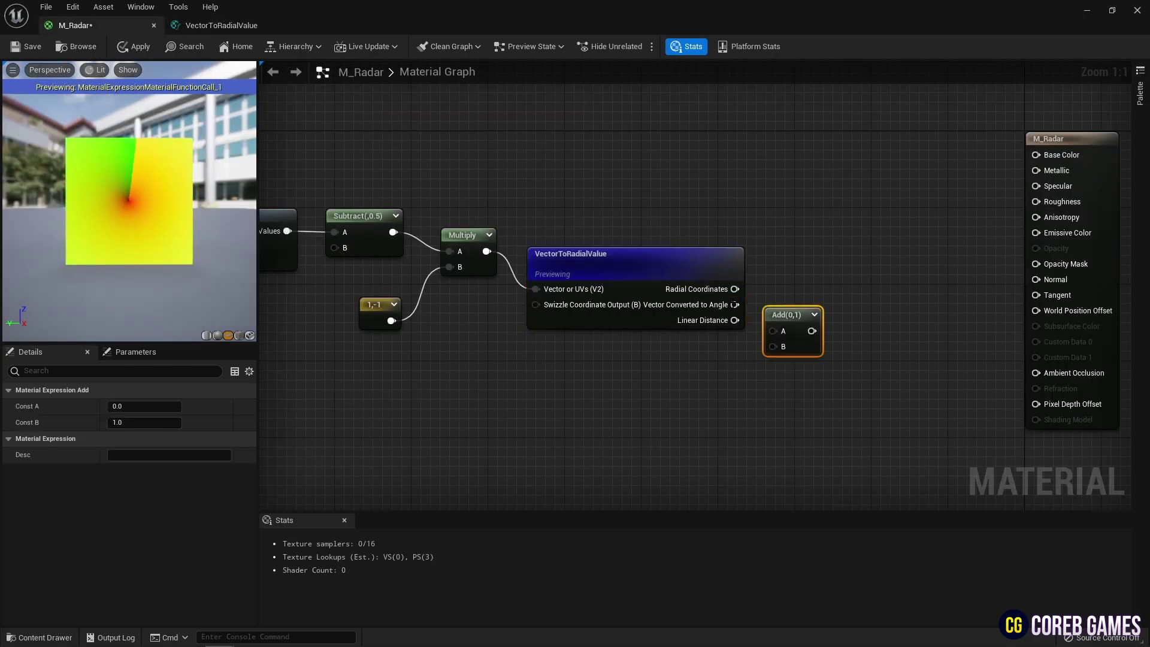
left_click_drag(767, 329, 629, 367)
right_click(629, 367)
left_click(761, 343)
right_click(633, 371)
left_click(686, 396)
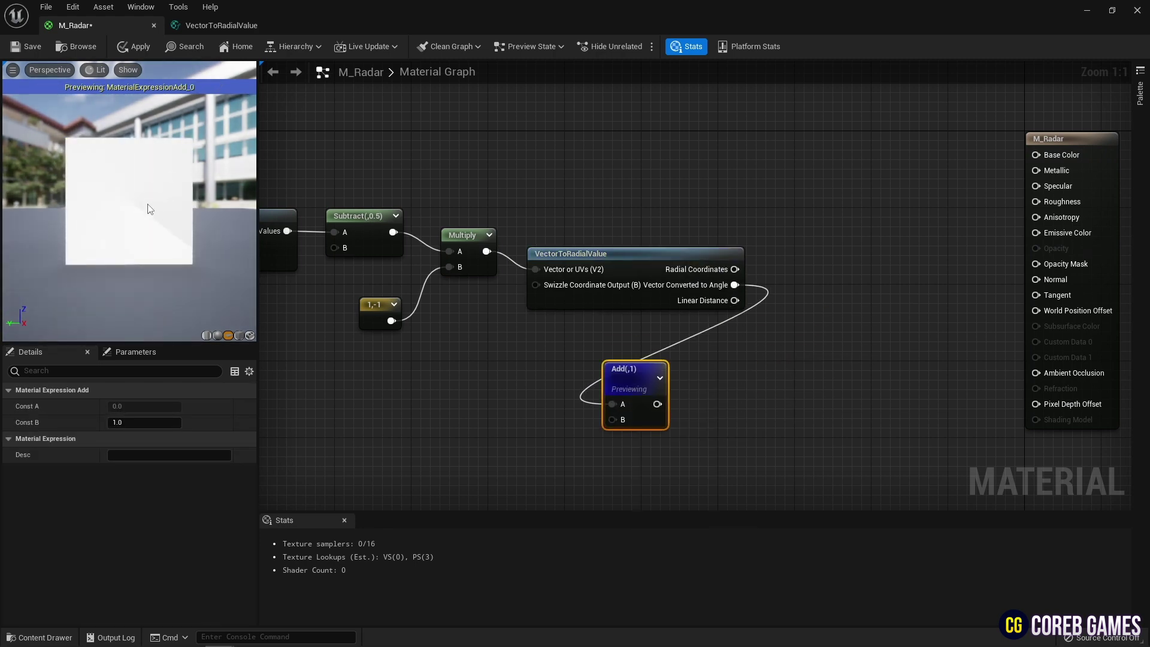
Step: Add a scalar parameter named Percent with default value 0.5 and connect it to the Add node's B input
left_click(515, 410)
right_click(512, 409)
key("Escape")
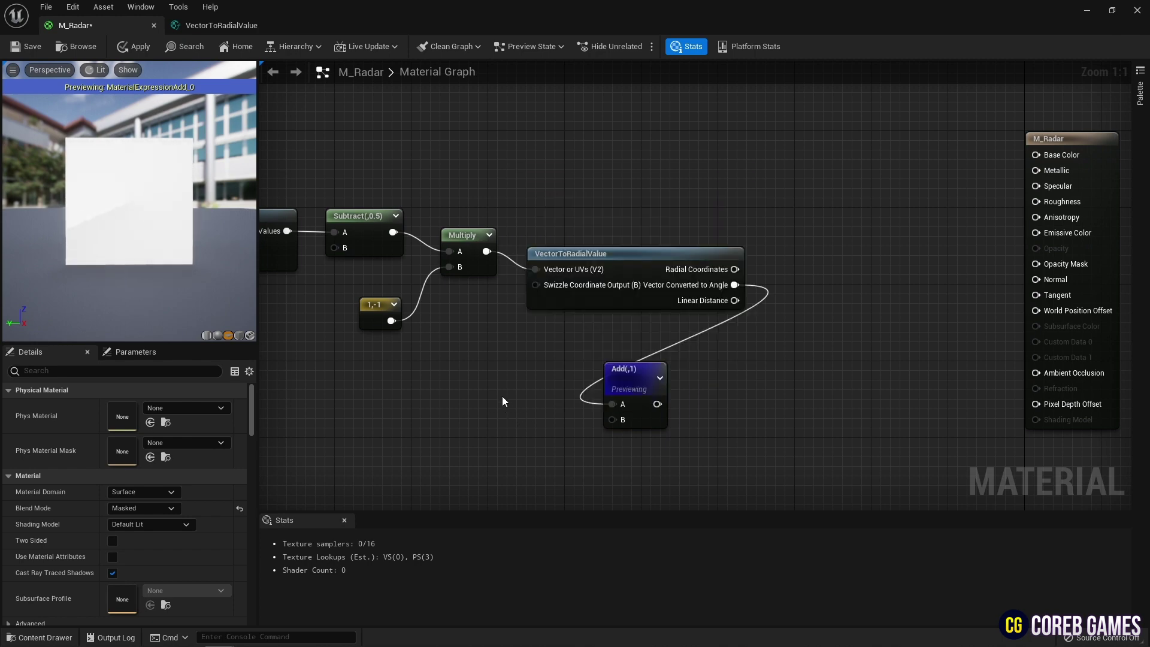
left_click(501, 396)
type("Percent")
key("Return")
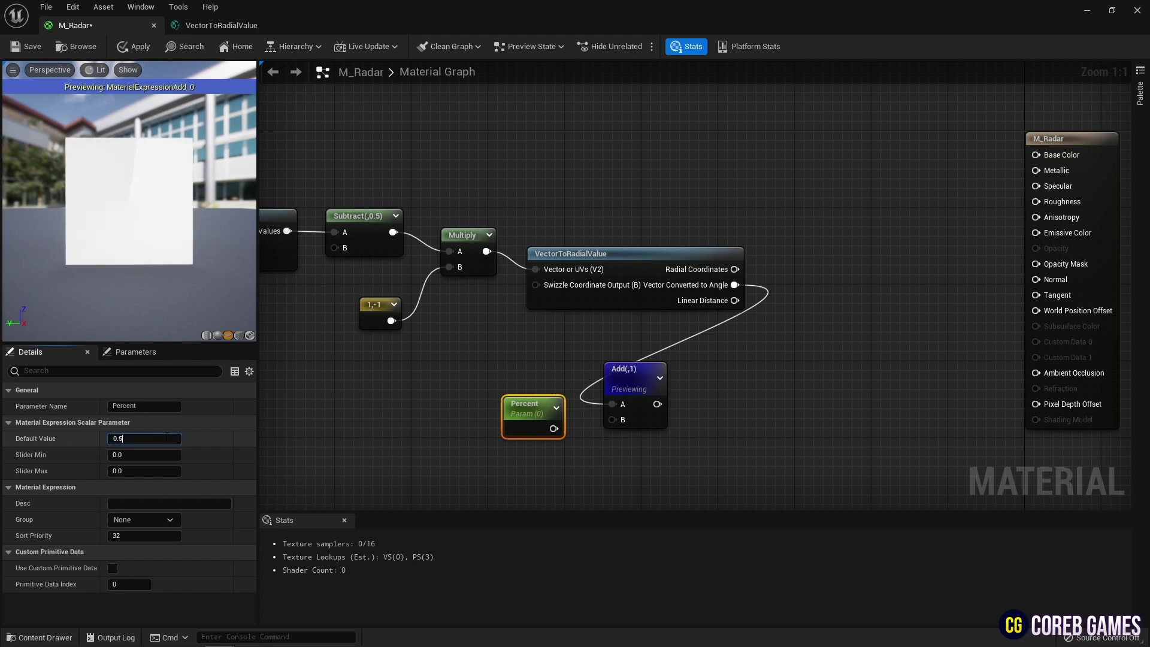
left_click_drag(565, 430, 637, 357)
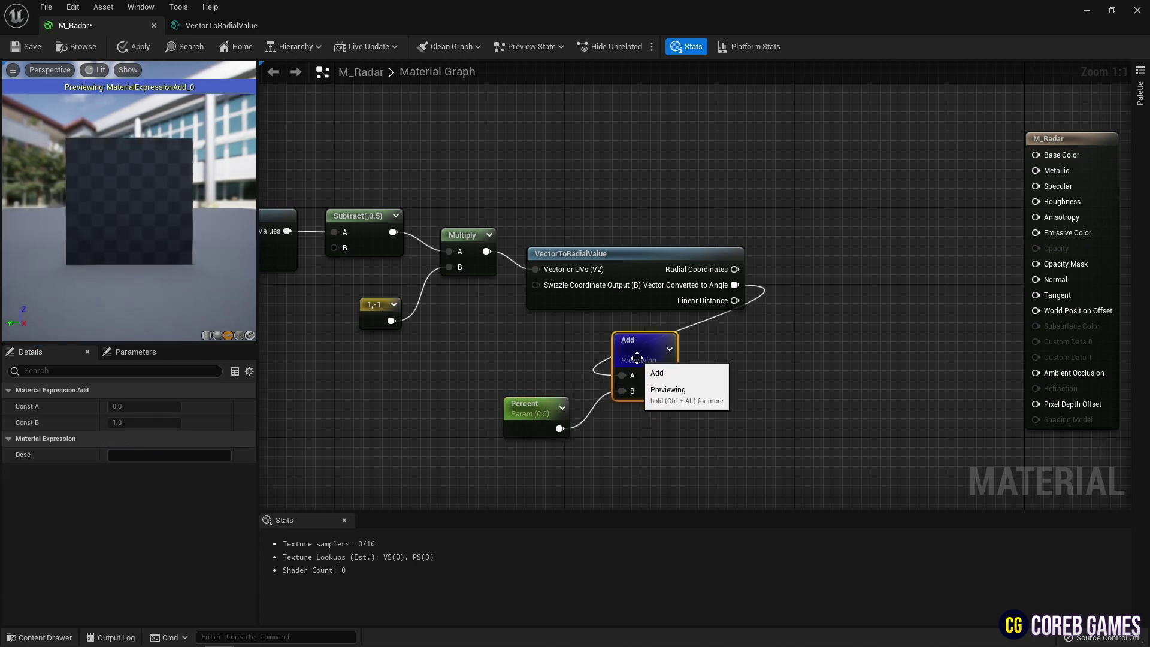
left_click_drag(527, 411, 541, 395)
Step: Add a RadialGradientExponential node after the Add node and paste a copy of it below
right_click_drag(407, 246, 361, 203)
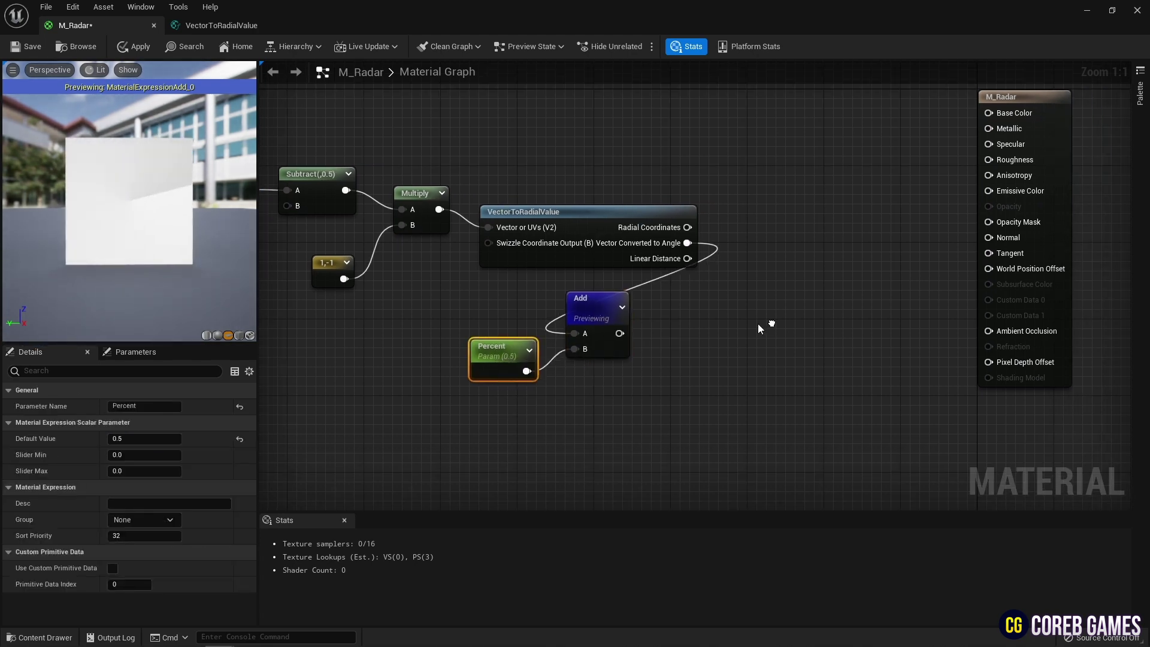
right_click(669, 325)
type("radial")
key("Return")
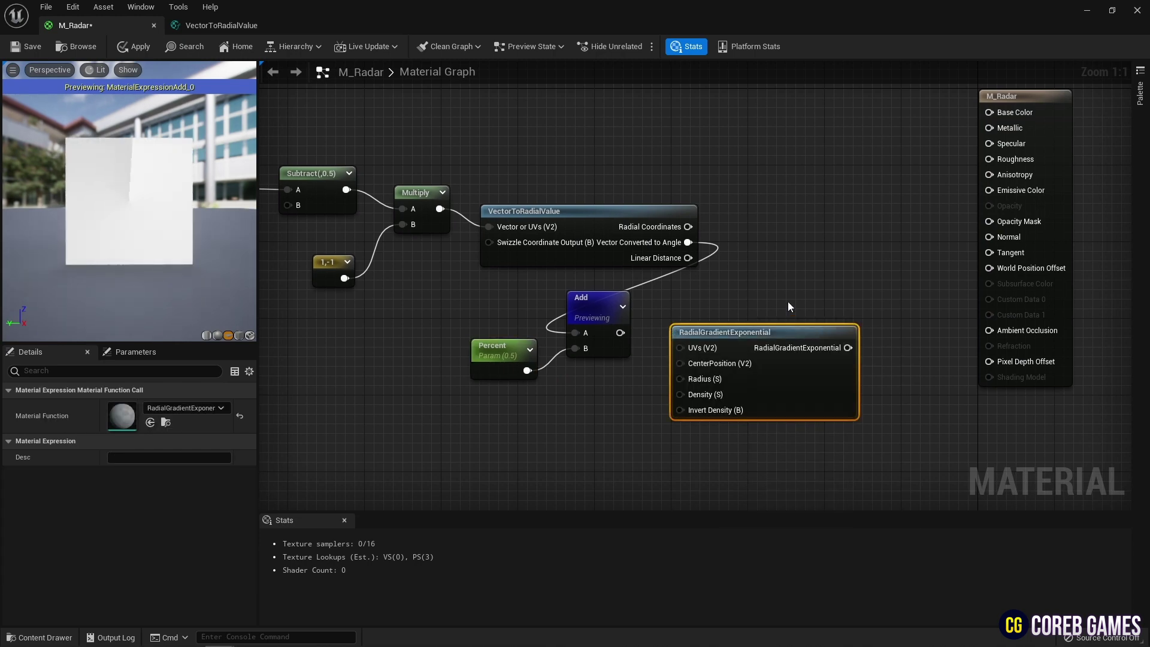
right_click_drag(772, 308, 721, 264)
left_click(733, 401)
key("ctrl+v")
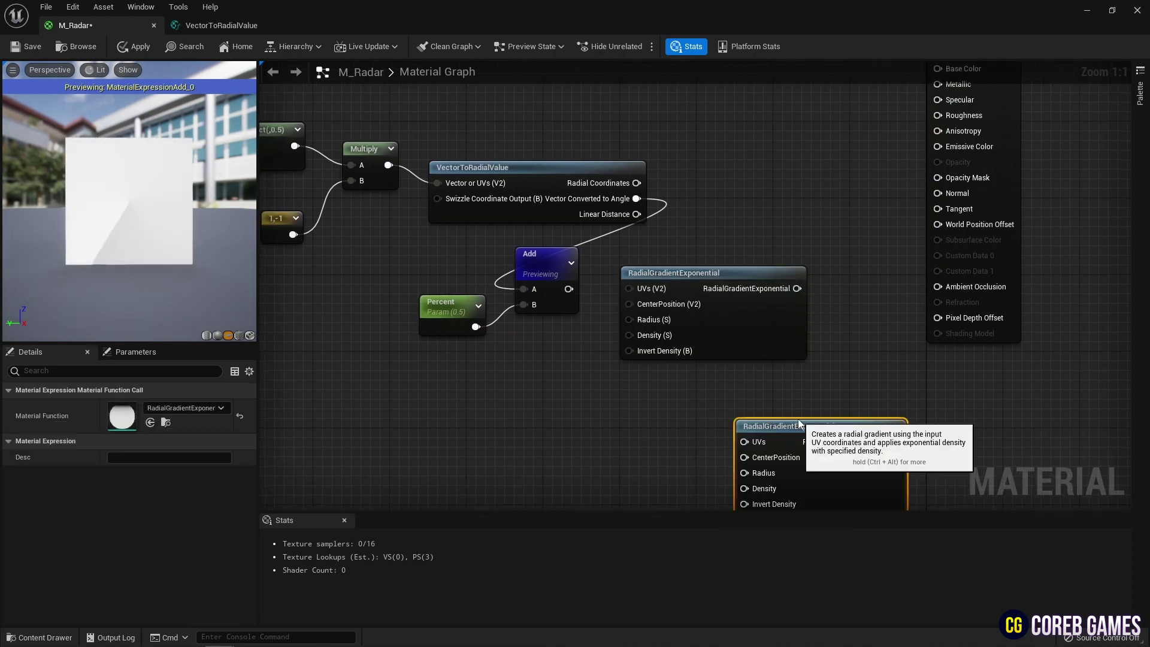
Step: Feed the Add output into the upper RadialGradientExponential's UVs and add two constants set to 0.77 and 1 beside it
left_click_drag(568, 289, 630, 288)
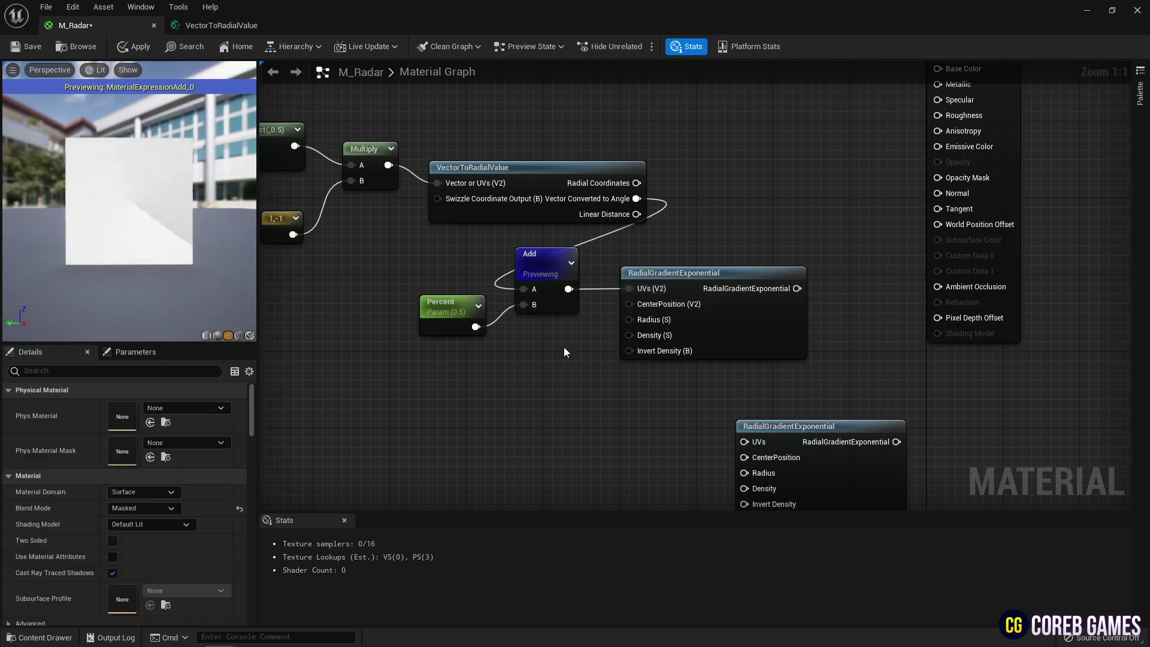
left_click(555, 329)
left_click(555, 376)
left_click(571, 345)
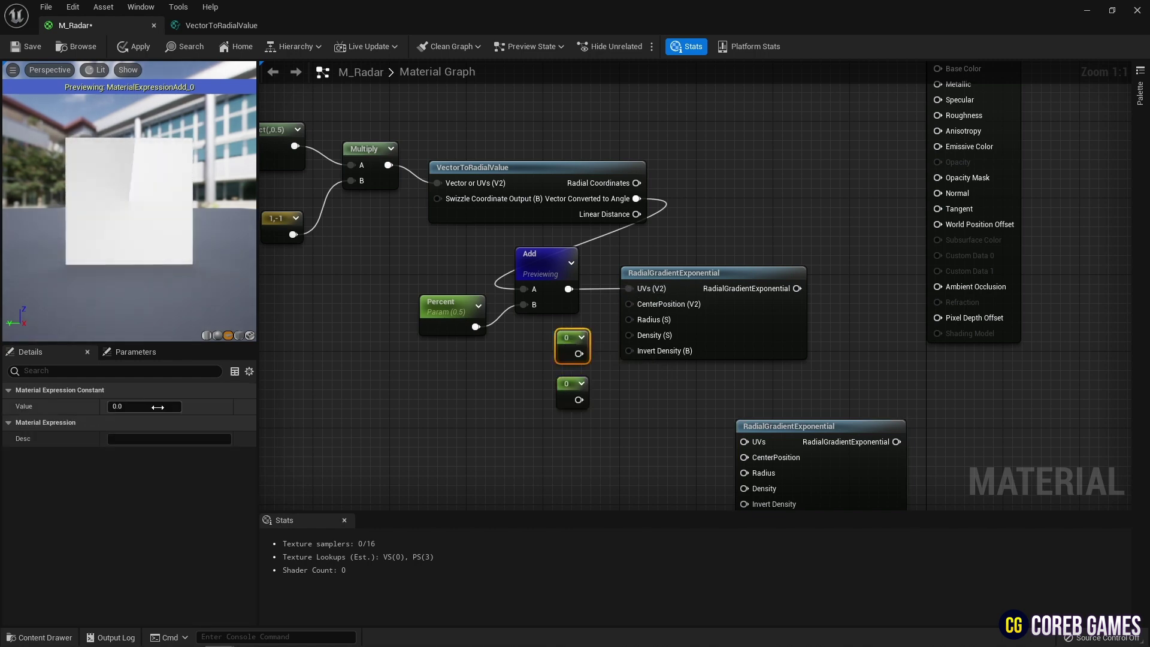
left_click(570, 389)
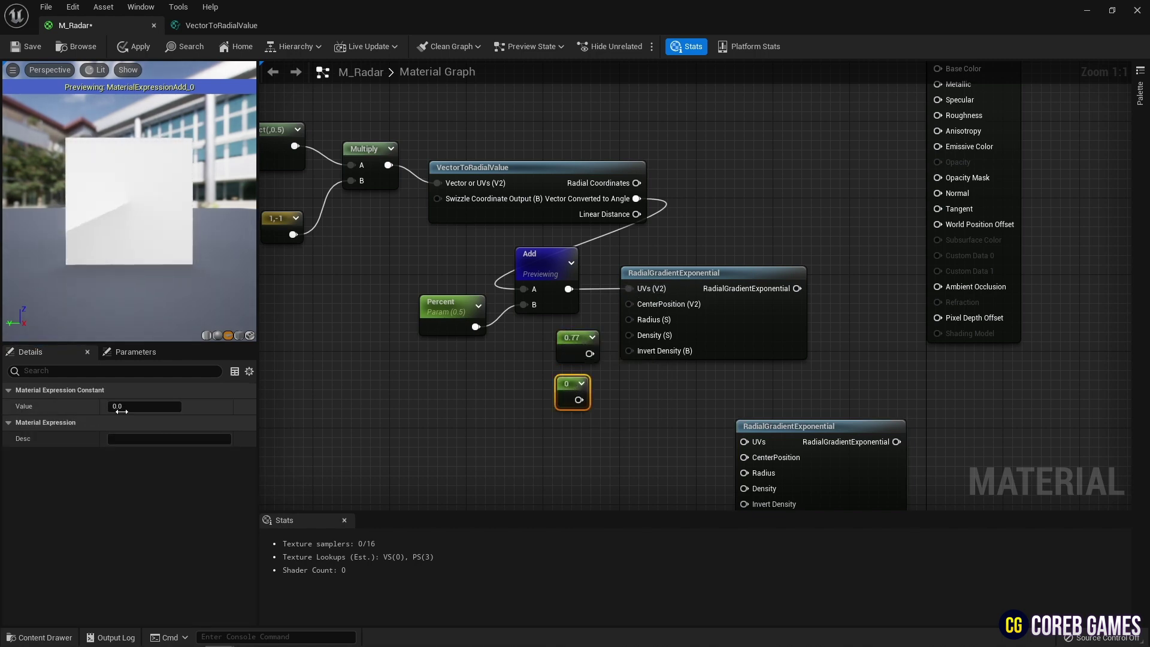
left_click(129, 407)
type("1")
key("Return")
Step: Connect the 0.77 constant to Radius and the 1 constant to Density on the upper RadialGradientExponential, and preview that node
left_click(505, 409)
left_click_drag(591, 354, 629, 323)
left_click_drag(576, 400, 631, 336)
right_click(626, 274)
left_click(693, 289)
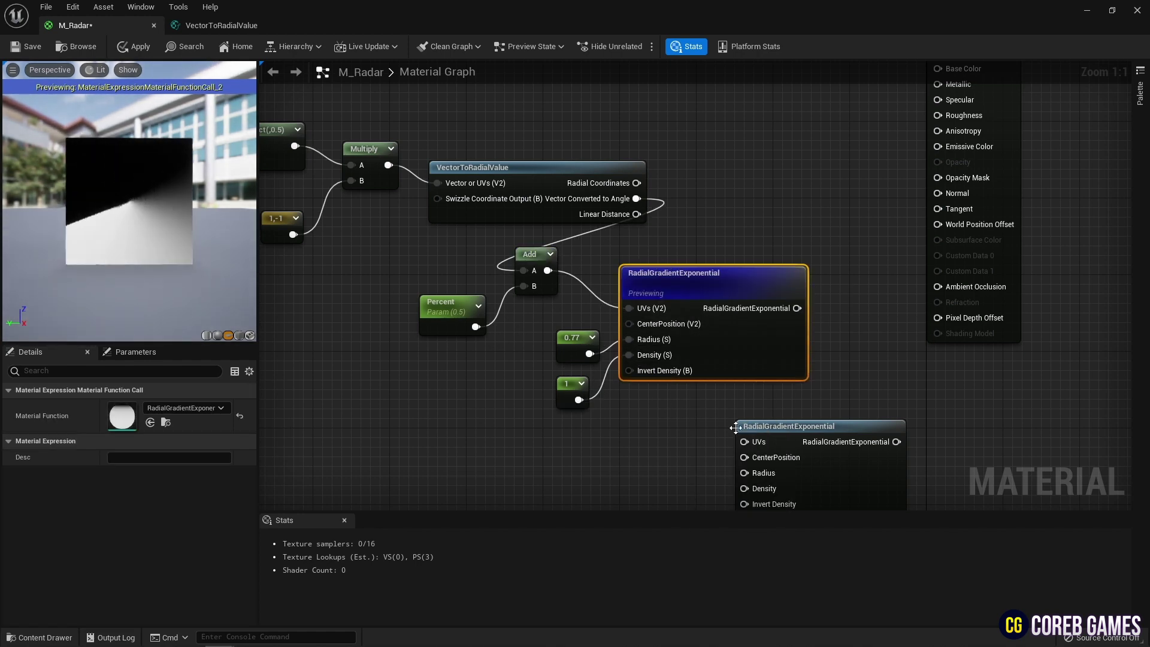
Step: Place the second RadialGradientExponential directly below the first and add two constants set to 0.502 and 3 beside it
right_click_drag(800, 416, 775, 317)
left_click_drag(774, 321, 660, 351)
right_click(494, 354)
left_click(483, 352)
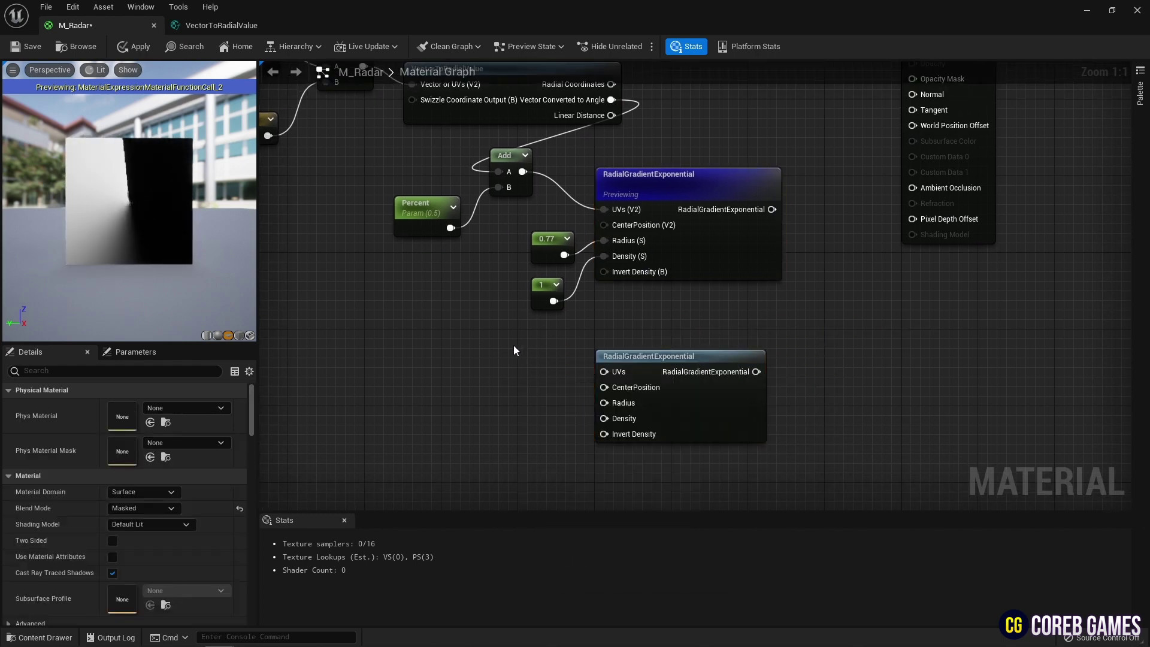
left_click(513, 345)
left_click(516, 408)
left_click(144, 406)
type("0.502")
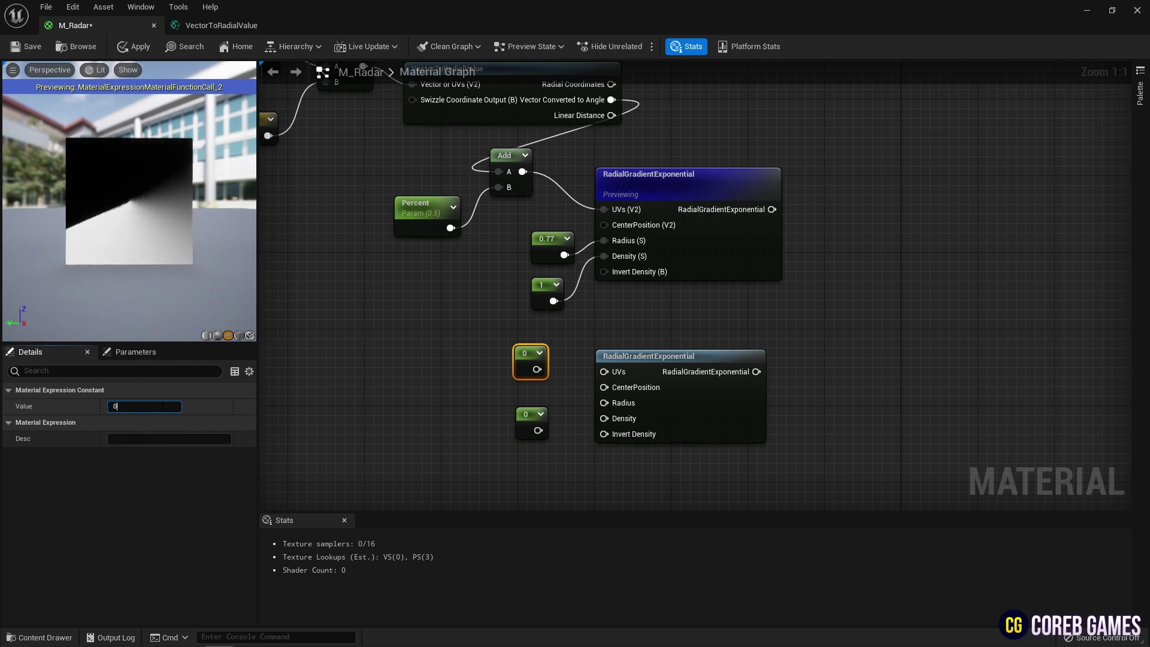
key("Return")
left_click(530, 424)
left_click(144, 406)
type("3")
key("Return")
Step: Connect the 0.502 constant to Radius and the 3 constant to Density on the lower RadialGradientExponential, and preview that node
left_click_drag(551, 369, 603, 403)
left_click_drag(538, 430, 604, 418)
right_click_drag(762, 347, 650, 407)
right_click(586, 417)
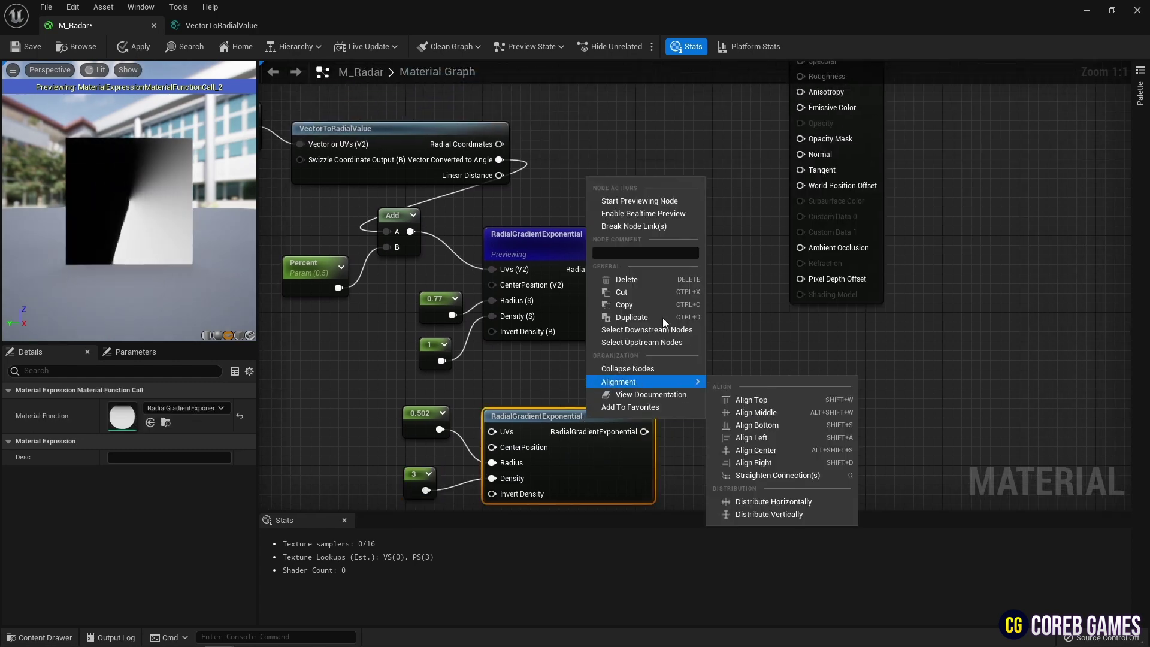
left_click(639, 200)
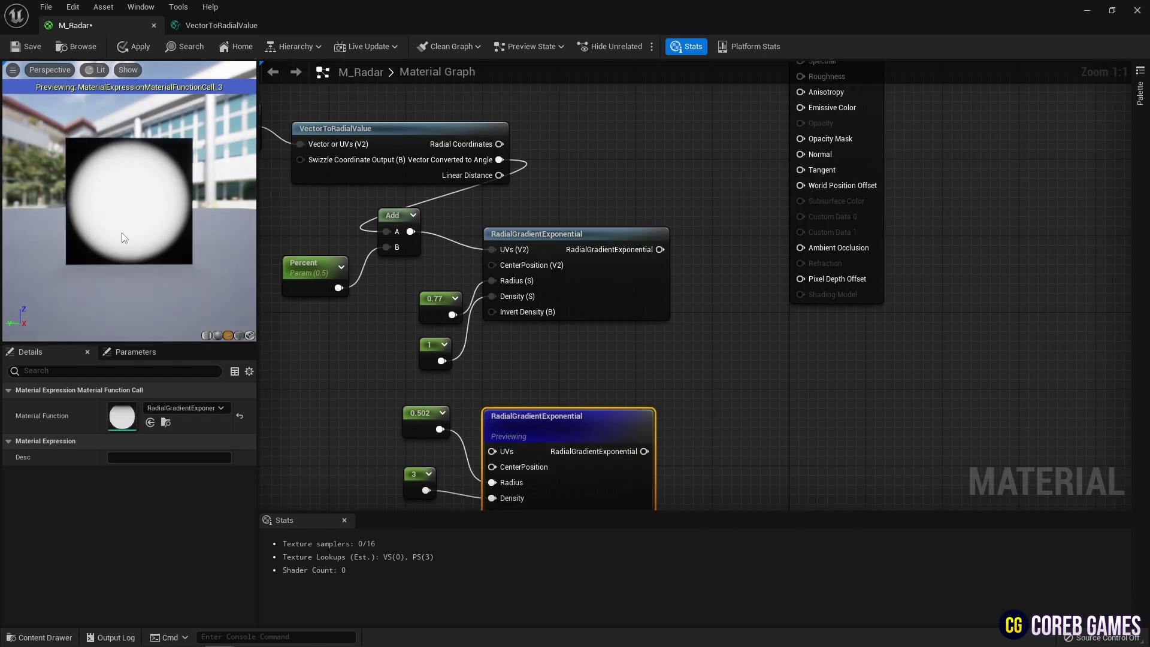
Step: Add a Multiply node, connect the upper gradient to A and the lower gradient to B, and preview the product
left_click_drag(867, 206, 978, 208)
left_click(720, 285)
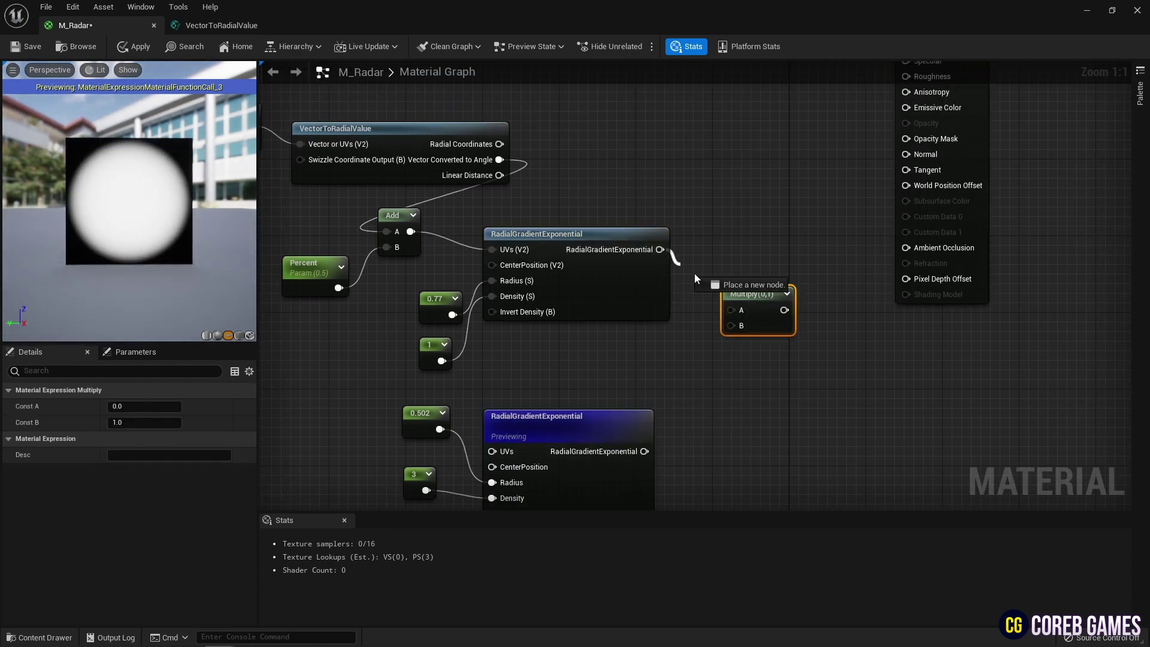
left_click_drag(644, 451, 730, 325)
right_click(764, 307)
left_click(778, 318)
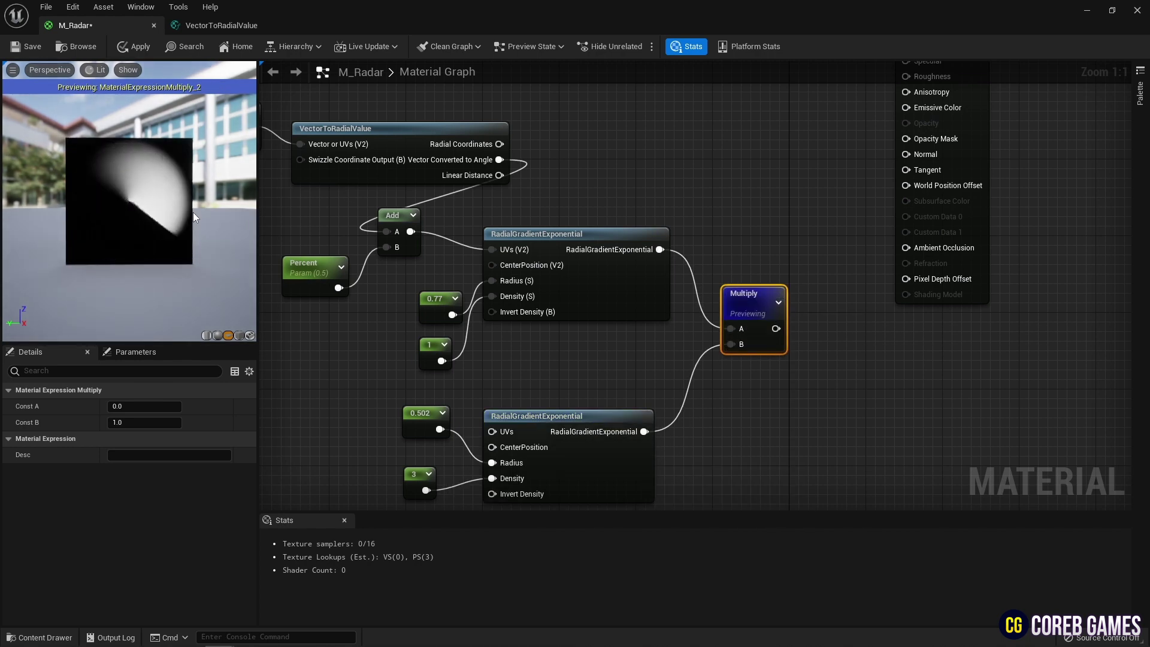
Step: Add a Lerp node before the M_Radar result node, connect the gradients' Multiply output to its Alpha, and preview it
right_click_drag(702, 180, 690, 276)
scroll(734, 282, "down", 4)
left_click_drag(844, 231, 926, 220)
scroll(760, 252, "up", 1)
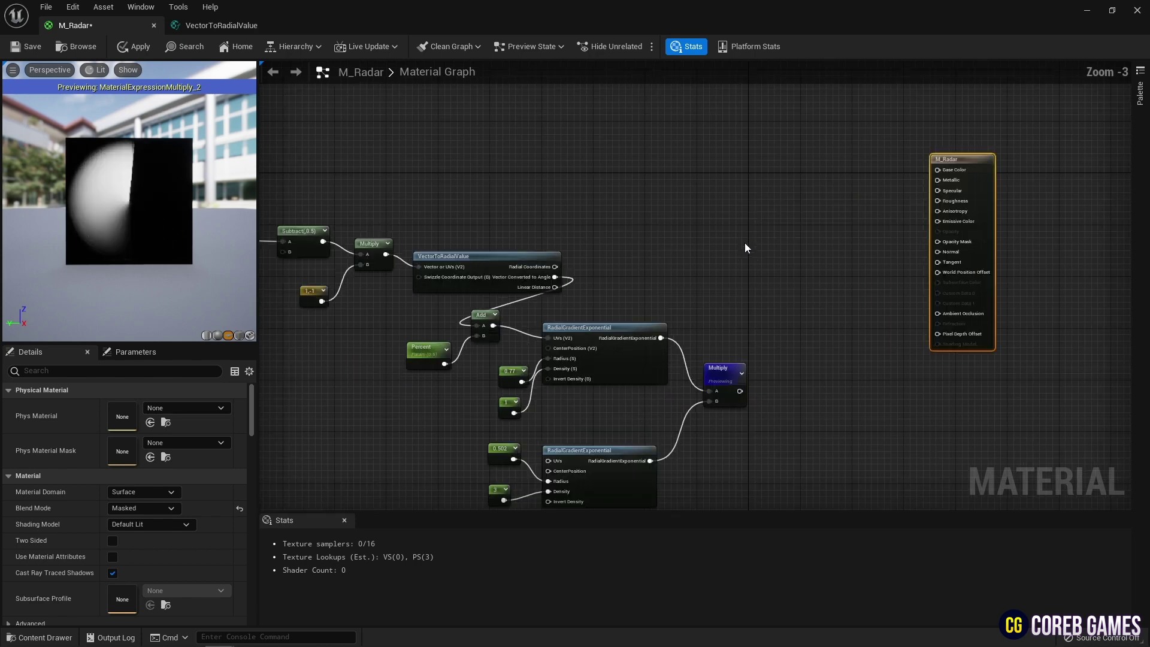
right_click_drag(747, 241, 689, 274)
left_click(673, 285)
key("l")
left_click(713, 283)
left_click_drag(685, 422, 716, 246)
right_click(717, 231)
left_click(723, 235)
right_click_drag(624, 206, 641, 235)
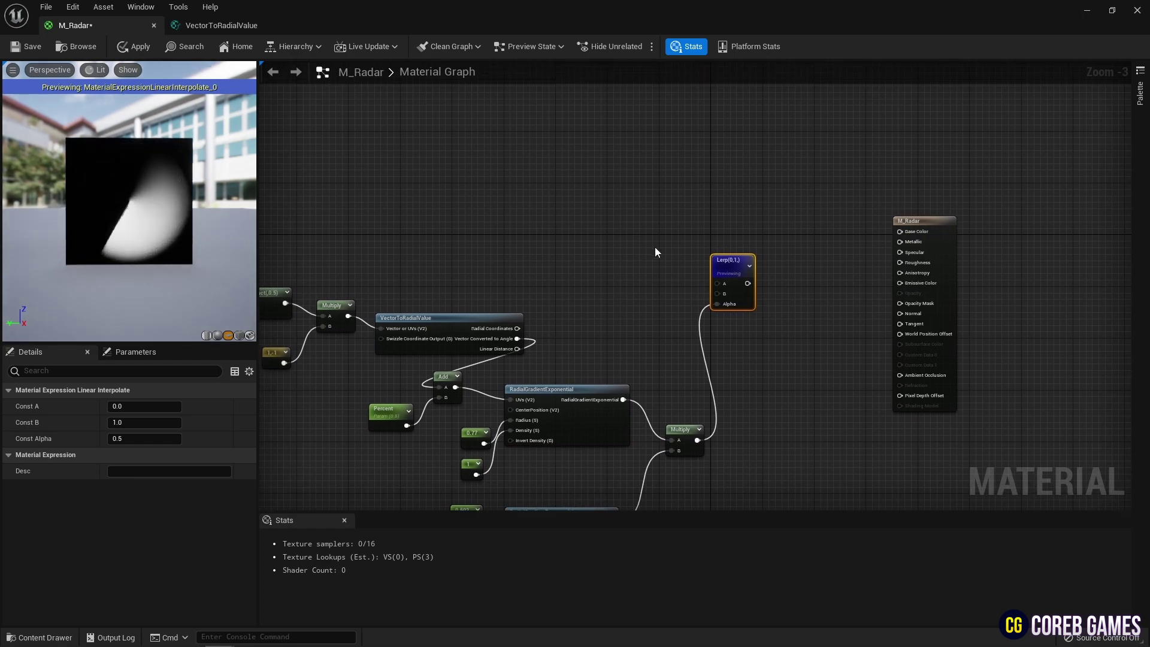
Step: Add a three-component constant above the graph and convert it to a parameter named Ladar Color
scroll(605, 261, "up", 2)
left_click(612, 261)
right_click_drag(508, 215, 636, 233)
key("3")
left_click(552, 172)
right_click(580, 180)
left_click(599, 199)
type("Lade")
key("BackSpace")
type("ar Color")
key("Return")
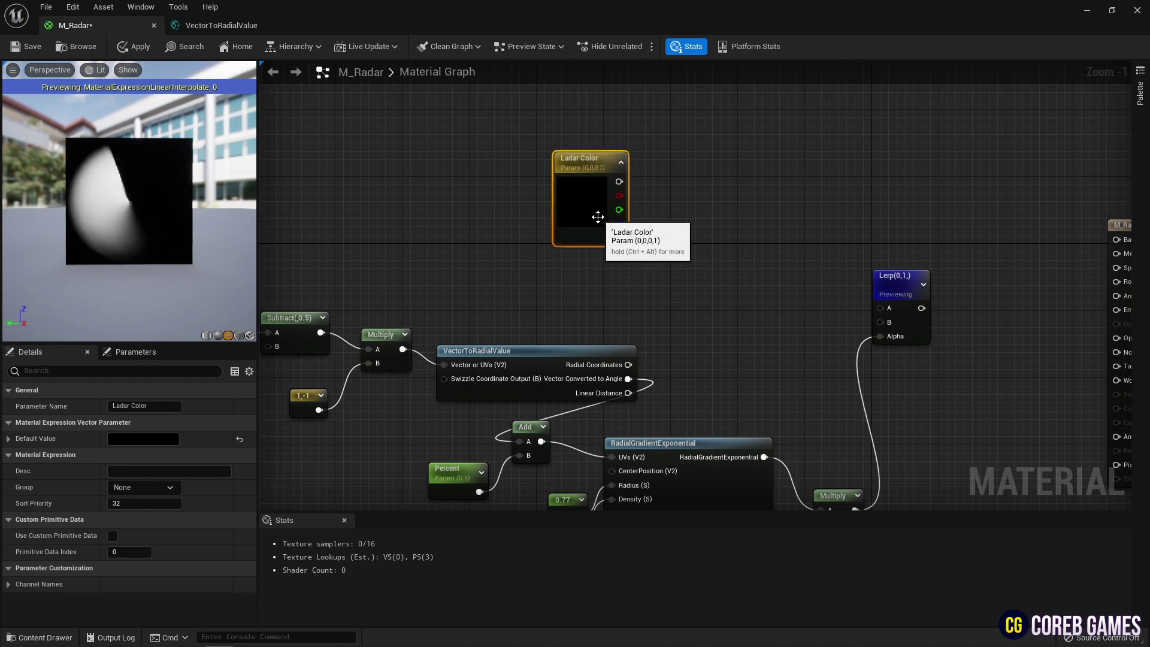
Step: Set Ladar Color's default to green with R 0, G 1 and B 0.1, and nudge the node slightly
double_click(598, 221)
type("1")
key("Return")
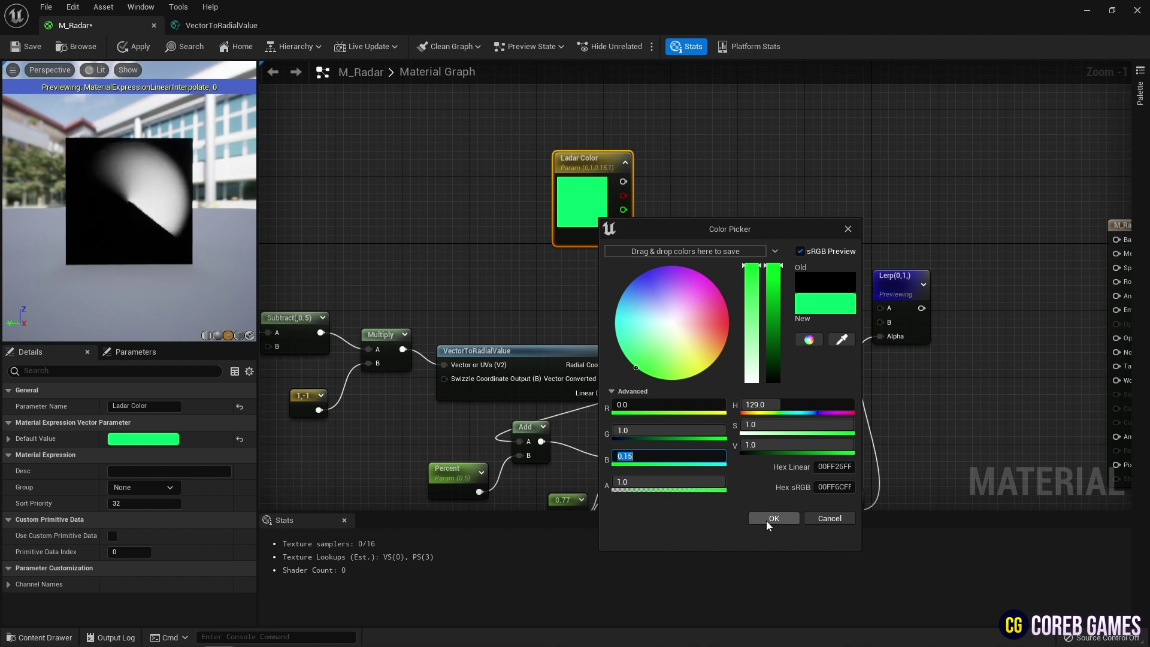
type("0.1")
key("Return")
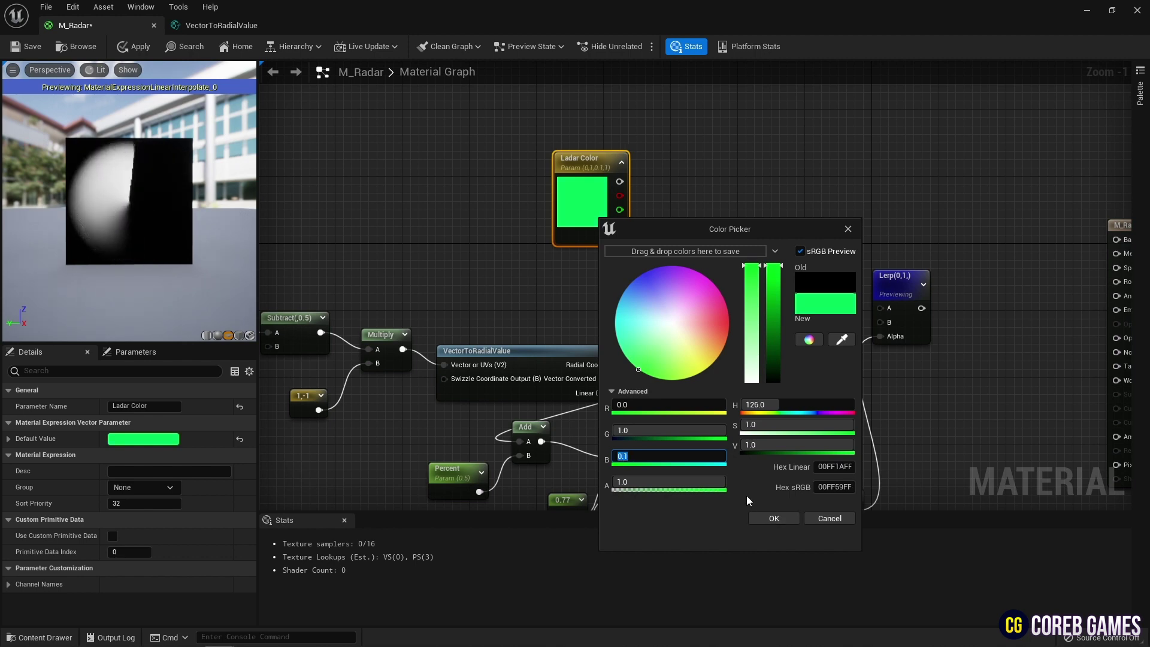
left_click(768, 518)
mouse_move(597, 195)
left_mouse_down()
mouse_move(606, 172)
mouse_move(606, 188)
left_mouse_up()
Step: Add a Multiply node and a scalar parameter named Ladar Color Bright with default value 1.5 beside Ladar Color
left_click(702, 158)
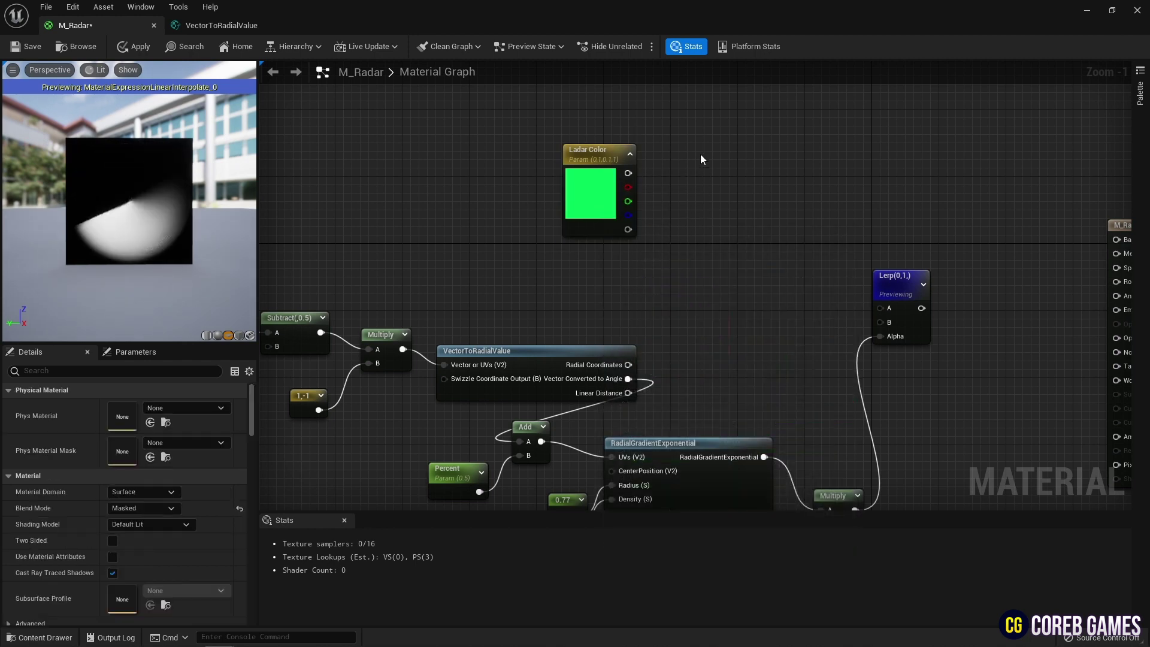
key("m")
left_click(700, 155)
key("s")
left_click(661, 220)
type("ssss")
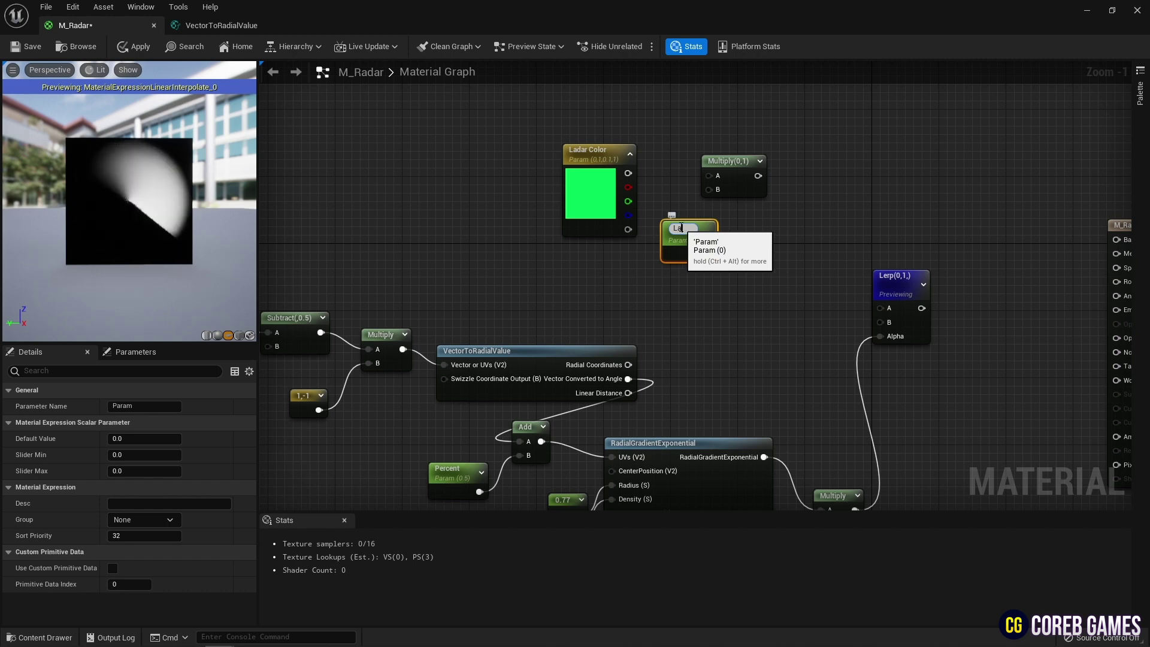
type("r Color Bright")
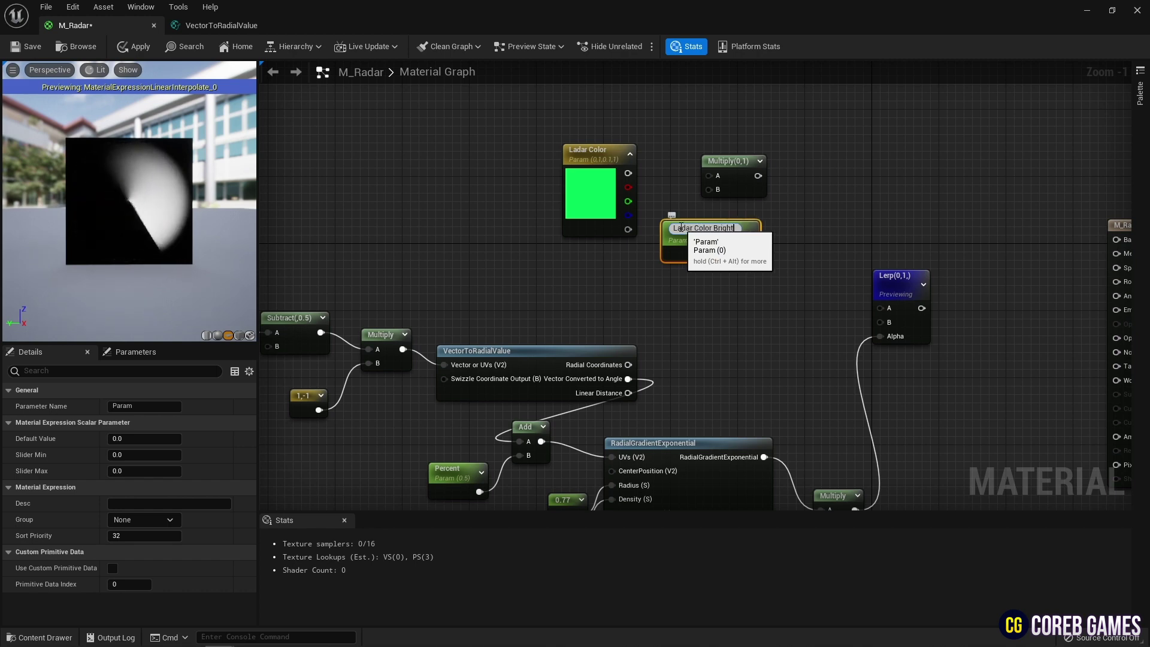
key("Return")
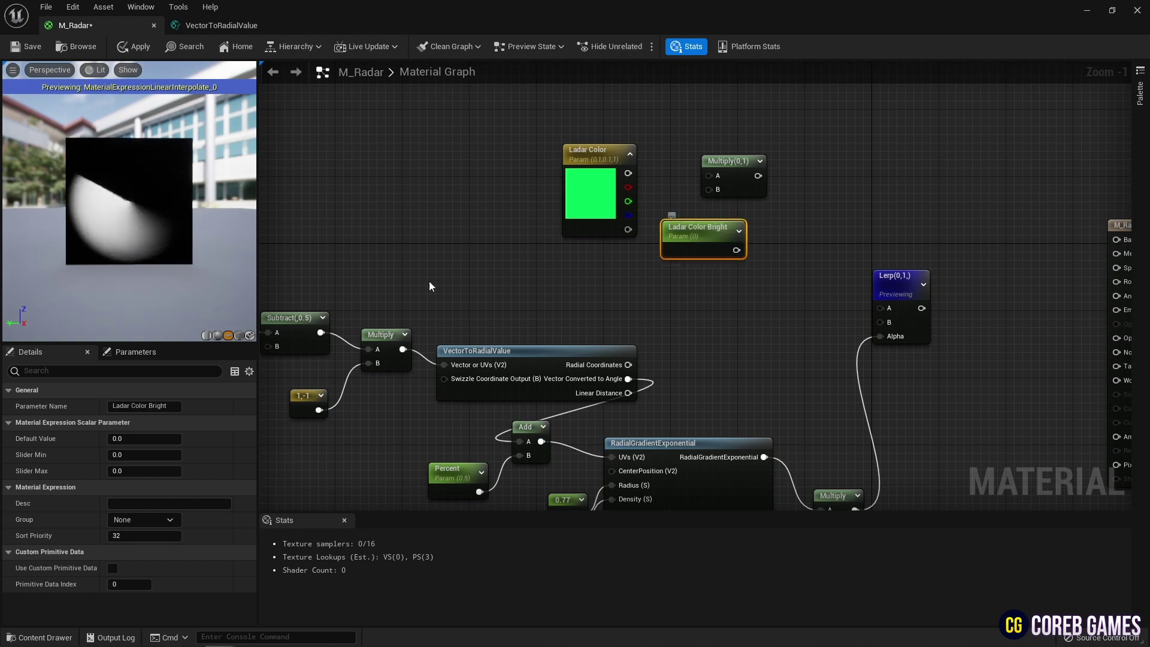
left_click(140, 440)
type("1.5")
key("Return")
Step: Multiply Ladar Color by Ladar Color Bright and connect the product to the Lerp's B input
left_click_drag(627, 173, 708, 175)
left_click_drag(735, 249, 673, 240)
left_click_drag(742, 176, 879, 322)
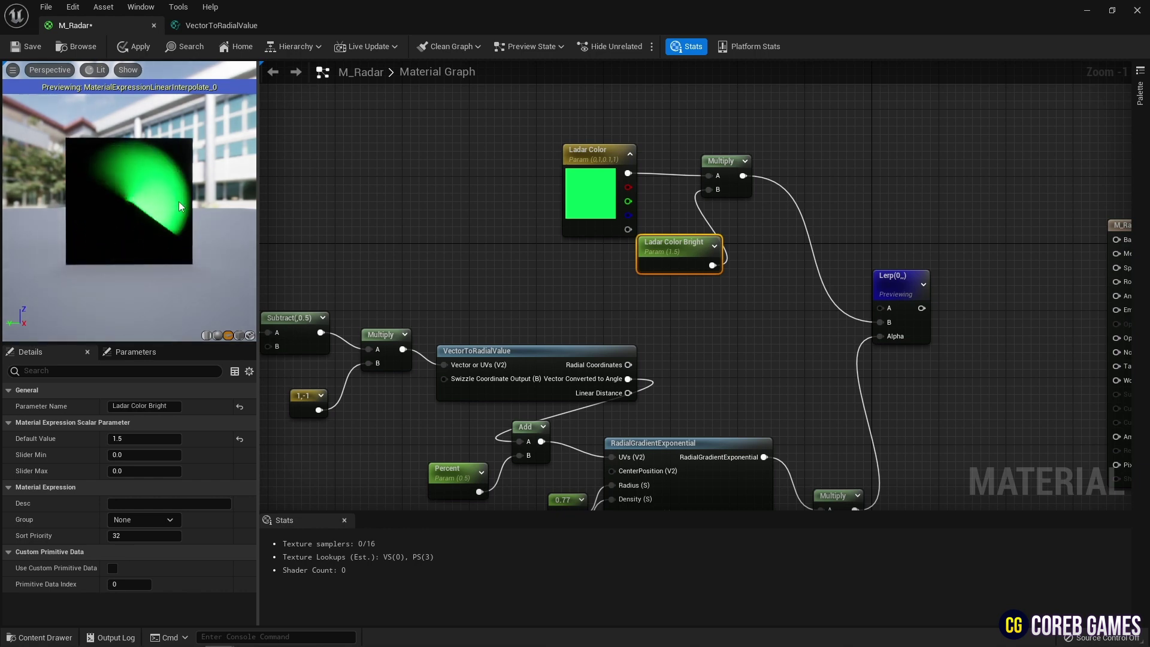
Step: Add a Time node below Ladar Color Bright and feed it into a new Sine node
right_click(606, 295)
type("time")
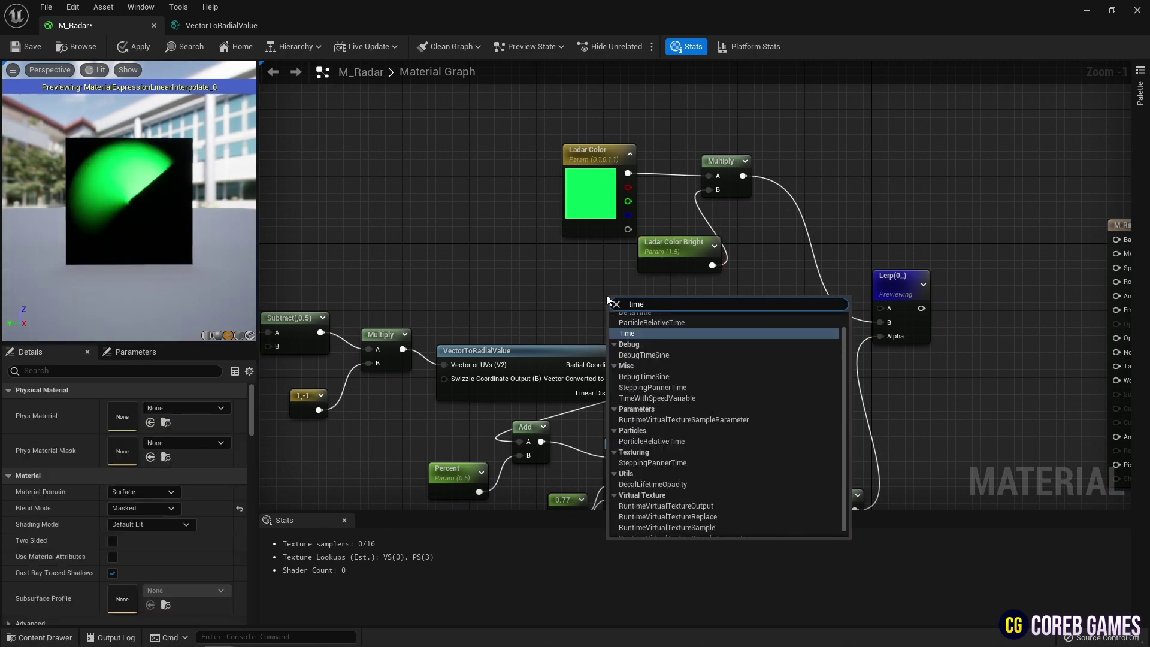
key("Return")
left_click_drag(607, 297, 596, 288)
right_click(684, 299)
type("sin")
key("Return")
mouse_move(642, 315)
left_mouse_down()
mouse_move(679, 315)
mouse_move(636, 309)
left_mouse_up()
Step: Add an Add node after the Sine node and feed the Sine output into its A input
key("a")
left_click(734, 307)
left_click_drag(685, 304, 660, 304)
left_click(711, 304)
left_click_drag(746, 316, 711, 303)
Step: Multiply the brightened color by the Sine's Add output ahead of the Lerp's B input, and set the Sine period to 2
left_click(779, 278)
left_click(786, 249)
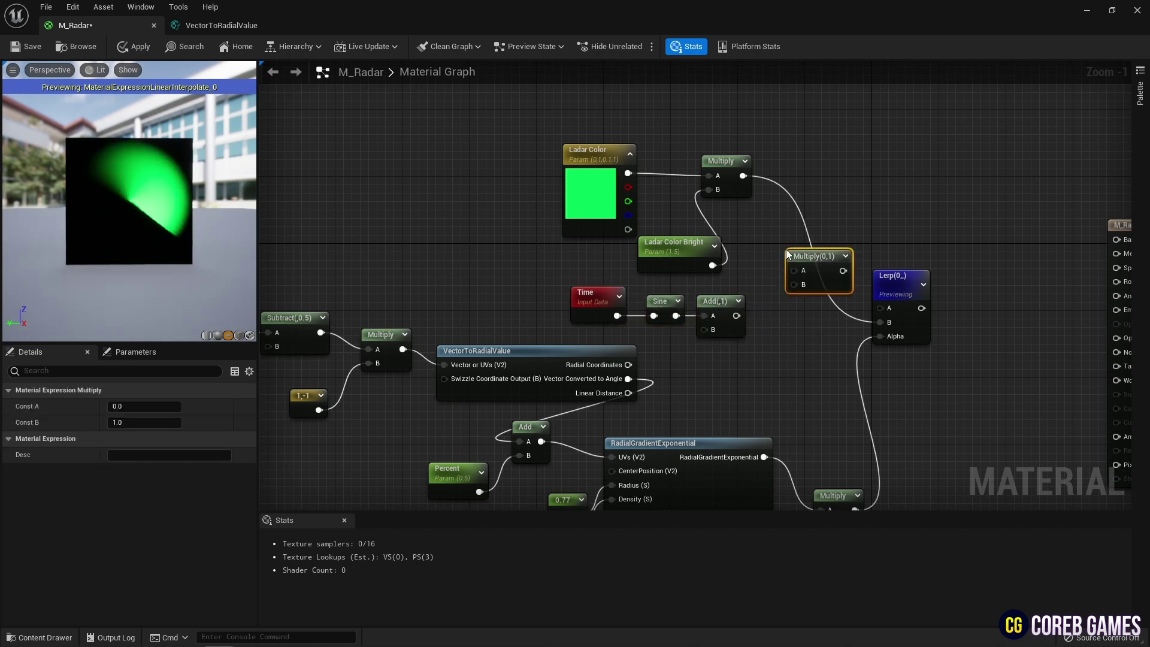
left_click_drag(743, 175, 795, 270)
left_click_drag(736, 316, 793, 284)
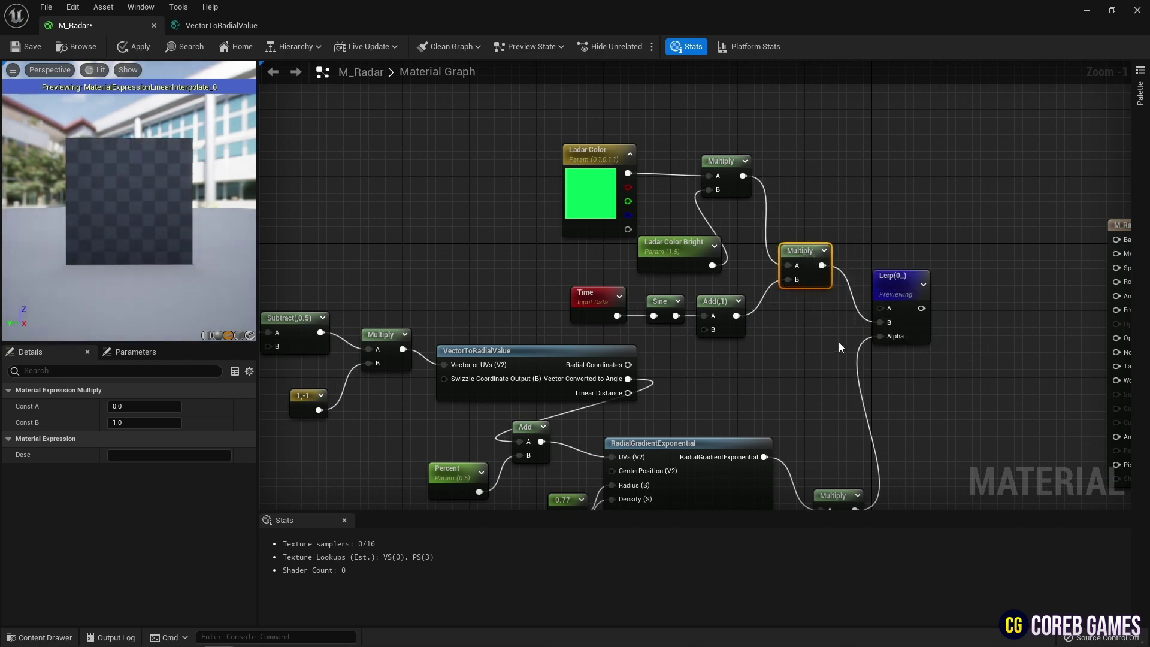
left_click(662, 306)
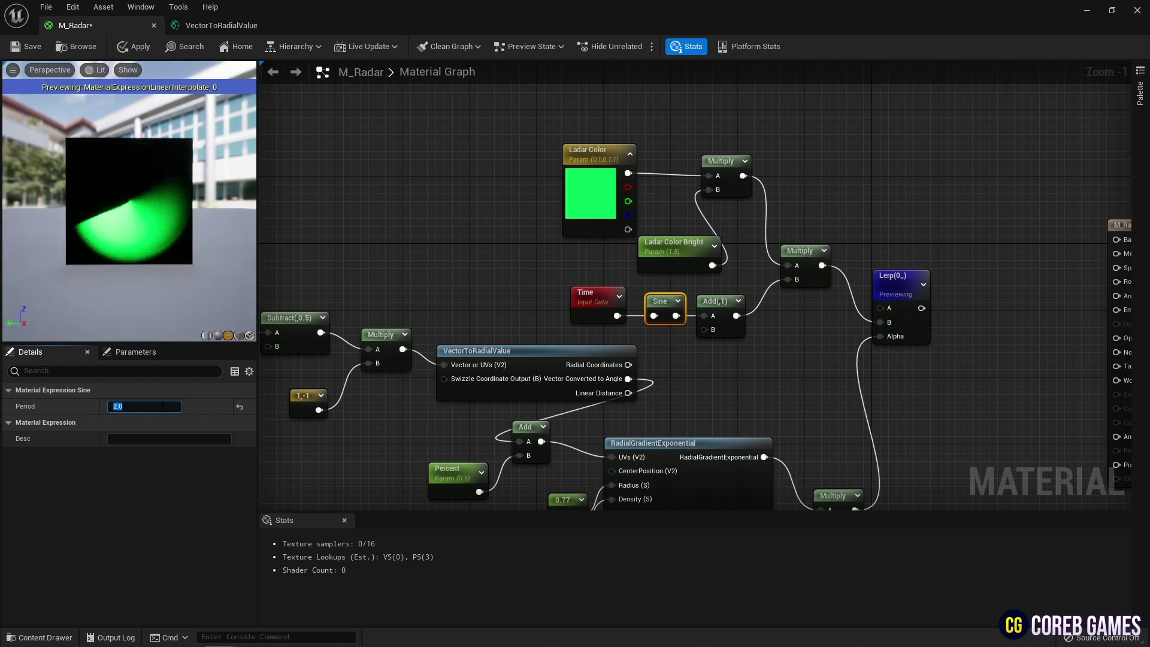
left_click(483, 282)
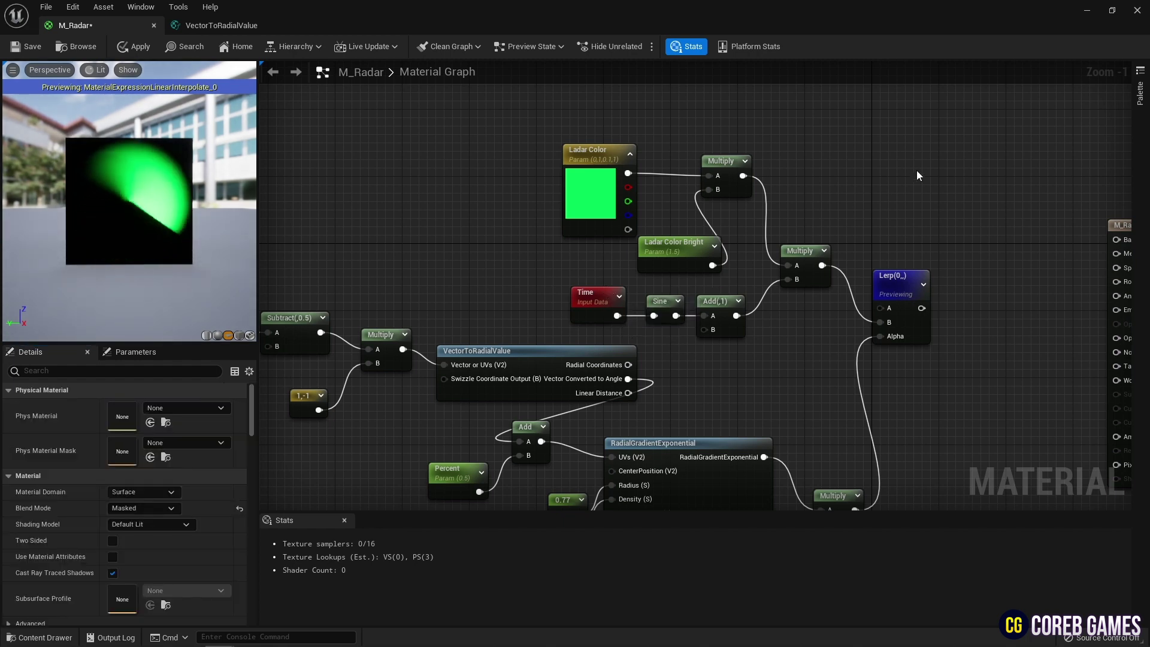
Step: Move the Lerp node and the M_Radar result node farther away from the color nodes to make room
right_click_drag(914, 174, 810, 261)
left_click_drag(796, 365, 869, 366)
right_click_drag(881, 328, 760, 287)
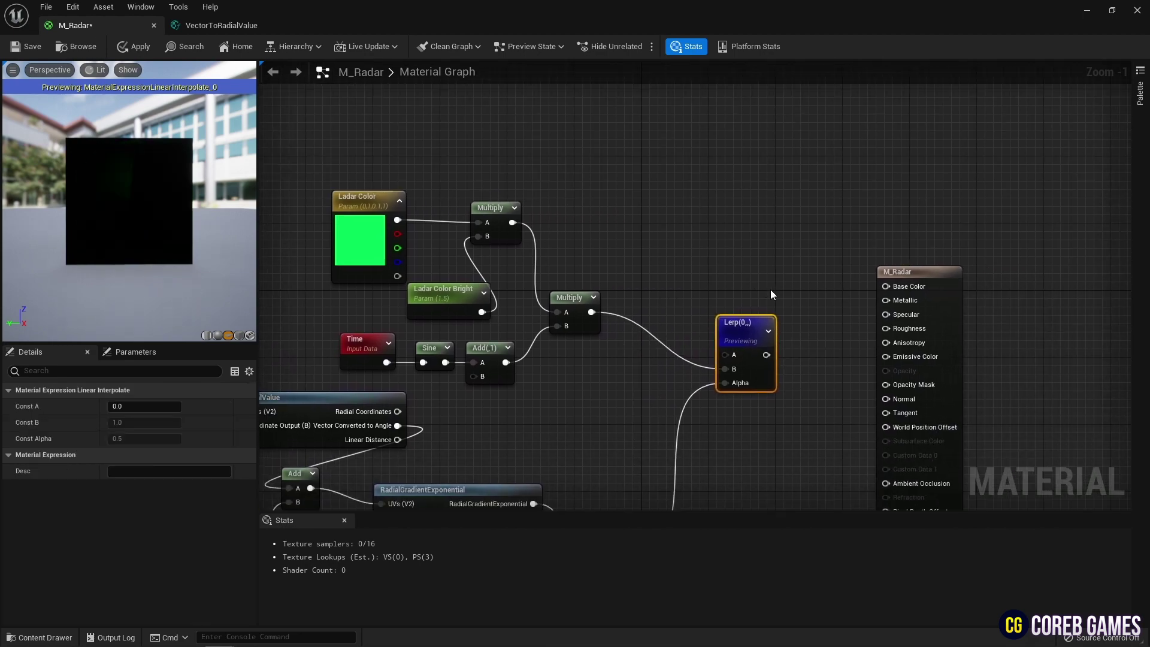
left_click_drag(734, 332, 726, 340)
left_click_drag(956, 272, 973, 273)
Step: Add a Texture Sample node above the color nodes, assign the T_Grid texture to it and preview it
right_click_drag(767, 144, 626, 210)
left_click(639, 171)
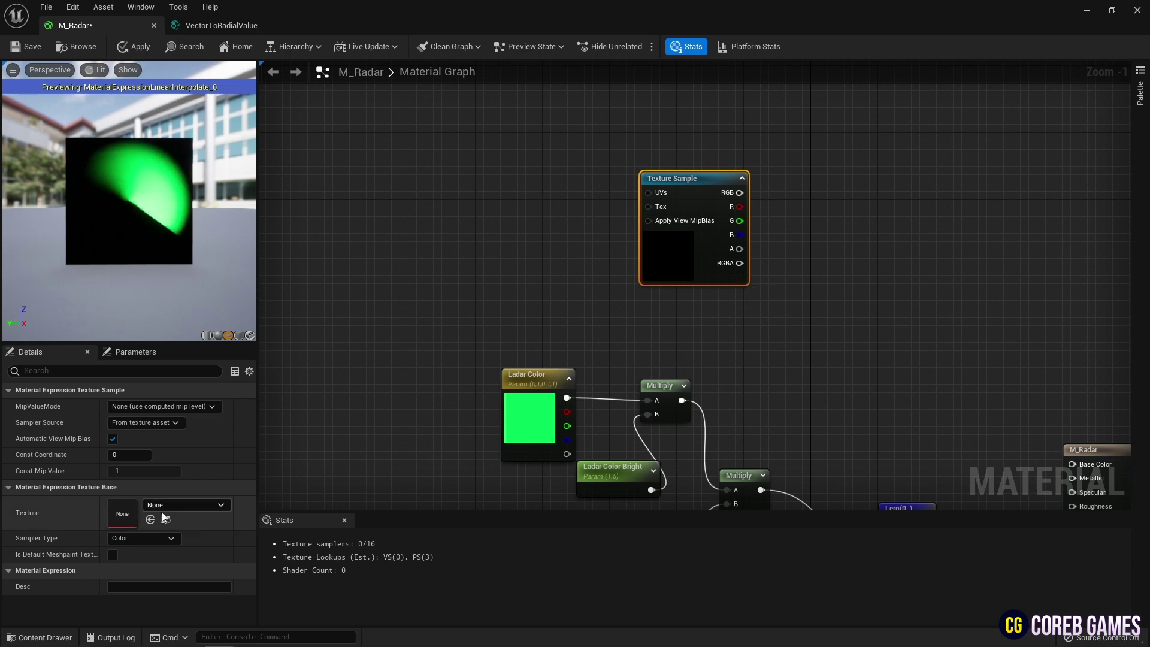
left_click(180, 506)
type("grid")
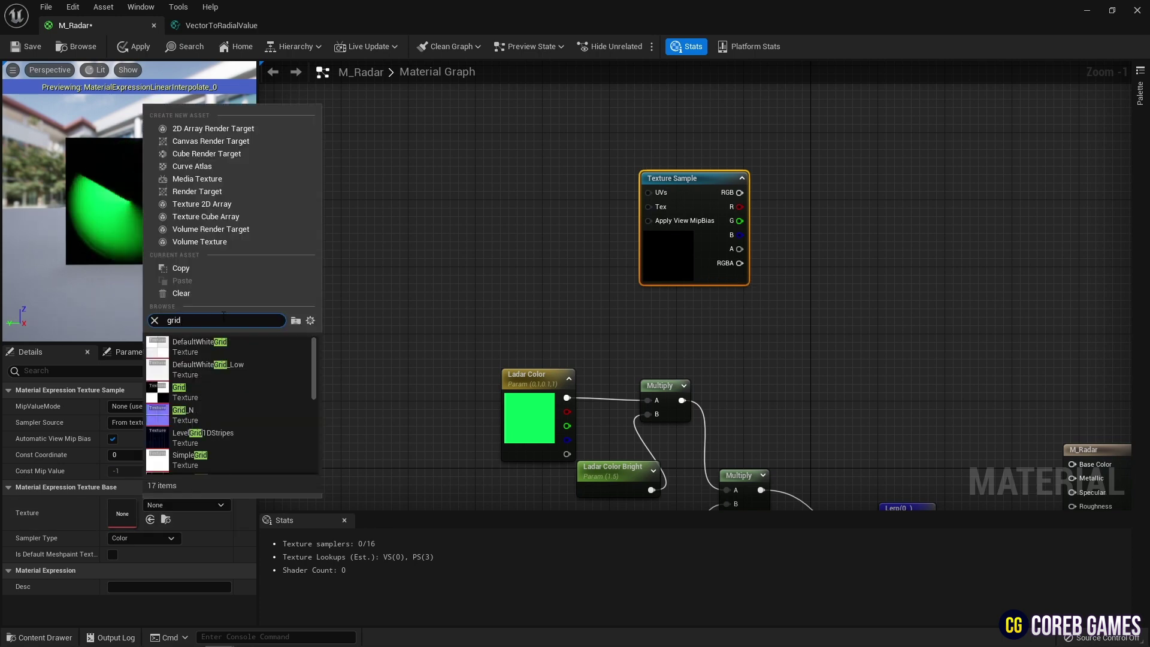
scroll(250, 429, "down", 2)
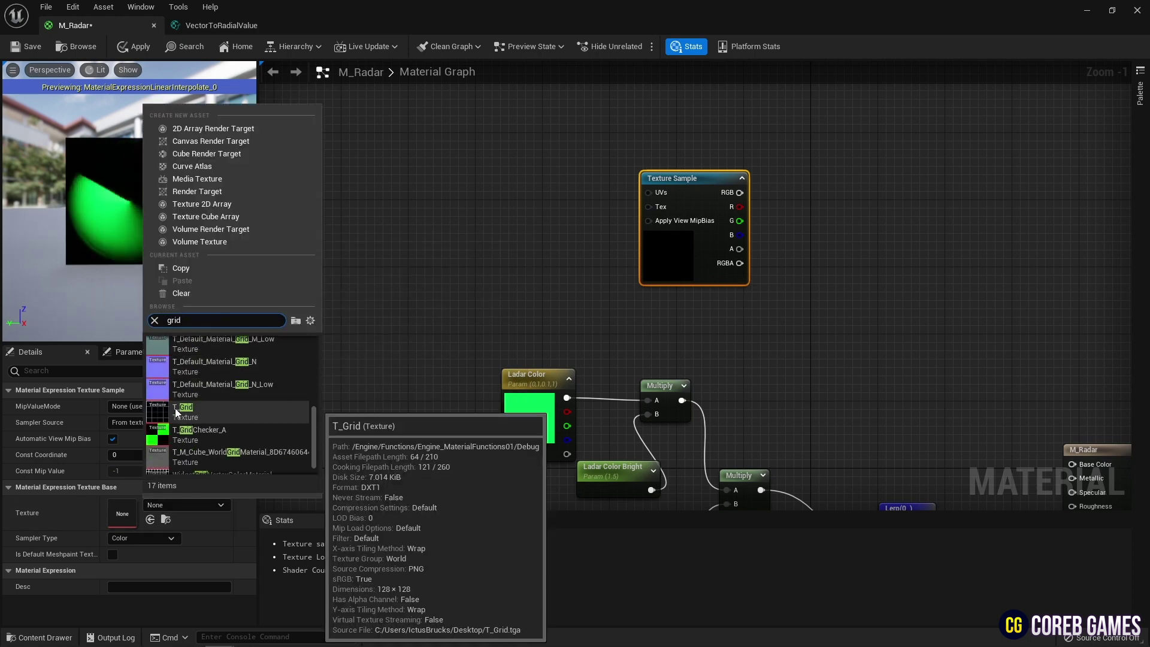
scroll(171, 412, "down", 2)
left_click(194, 411)
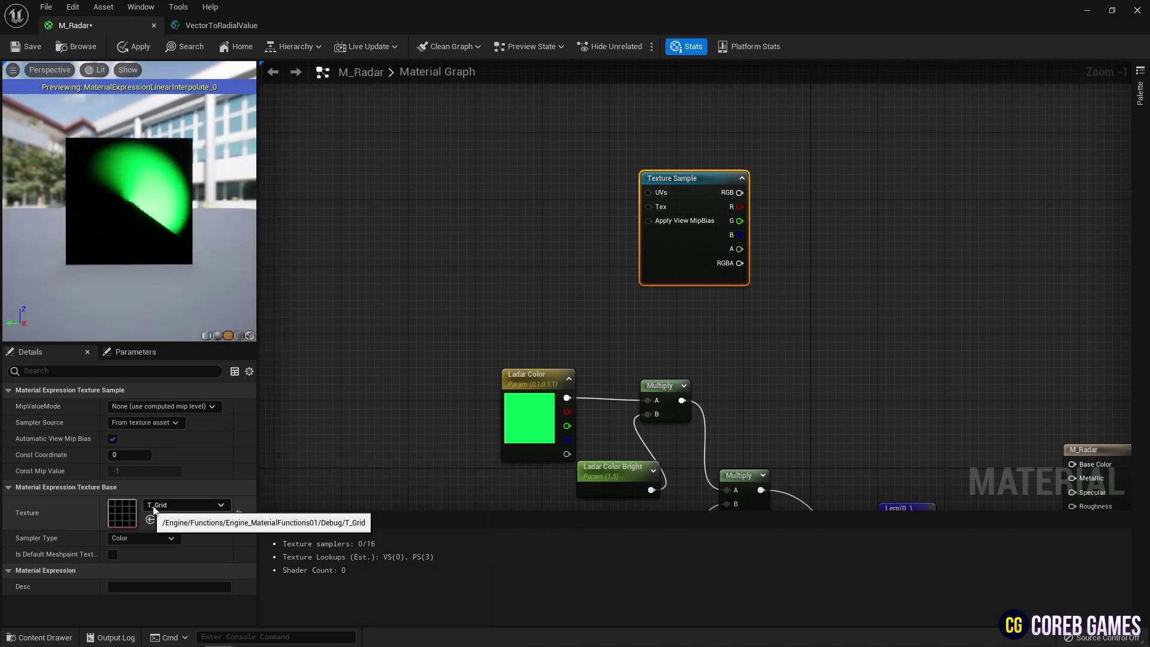
right_click(681, 185)
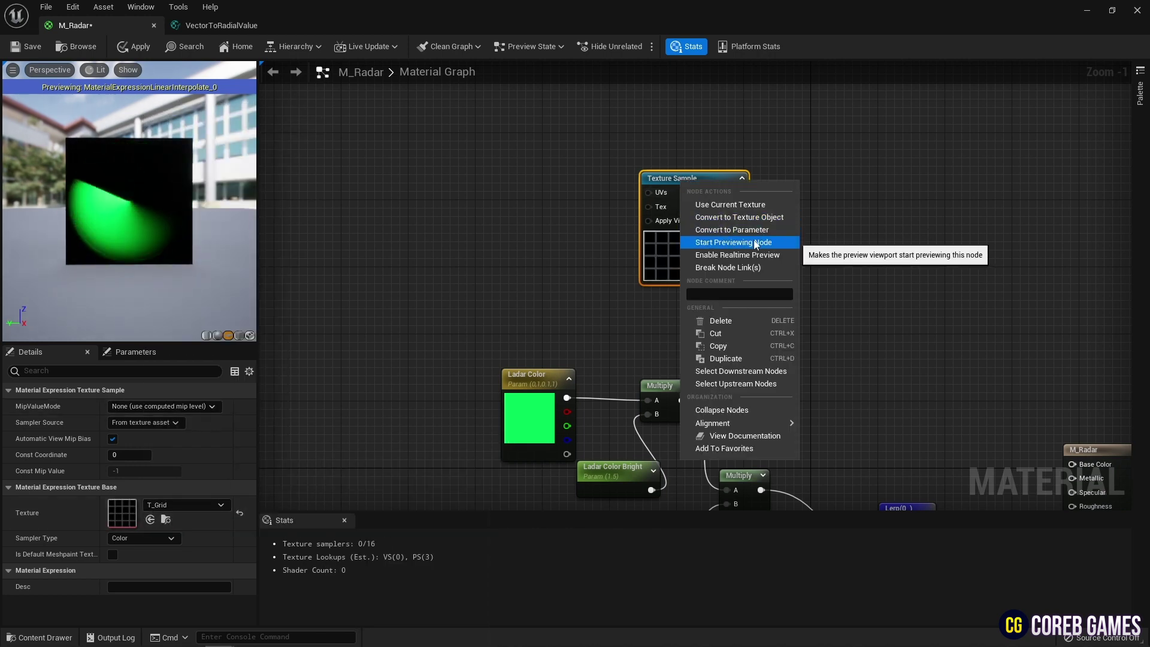
left_click(756, 241)
Step: Paste a copy of VectorToRadialValue before the Texture Sample and connect its Linear Distance output to the UVs
scroll(619, 206, "down", 3)
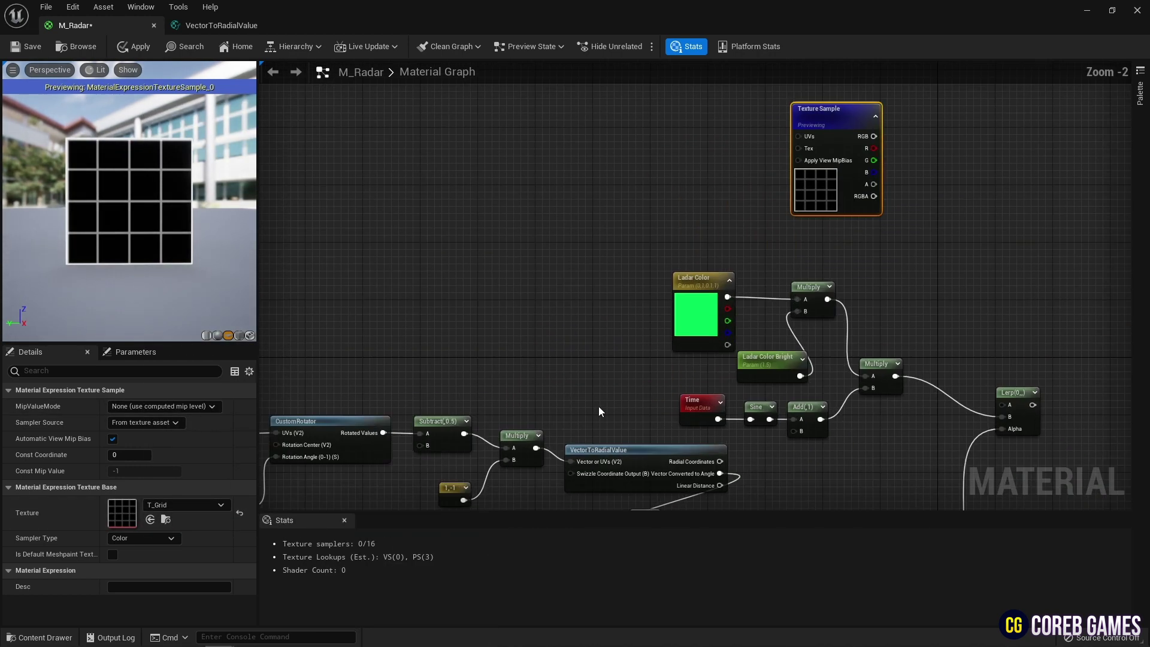
scroll(585, 408, "up", 1)
left_click(590, 448)
key("ctrl+c")
right_click_drag(570, 97, 562, 185)
key("ctrl+v")
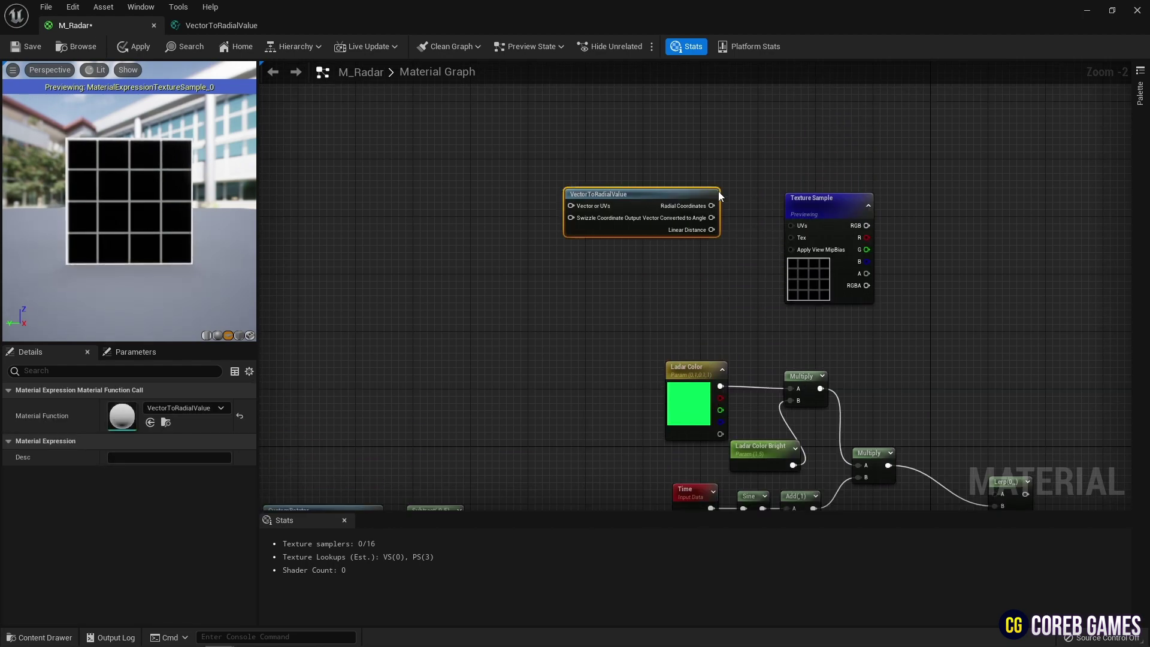
left_click_drag(712, 229, 791, 225)
right_click_drag(770, 286, 667, 285)
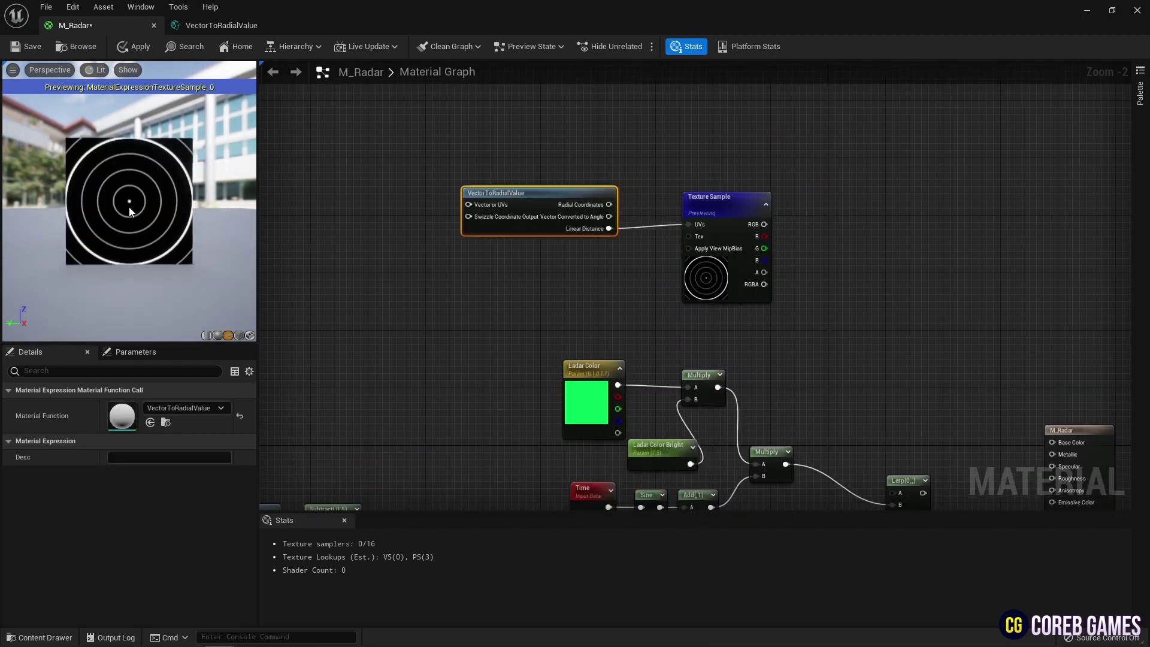
right_click_drag(865, 328, 731, 285)
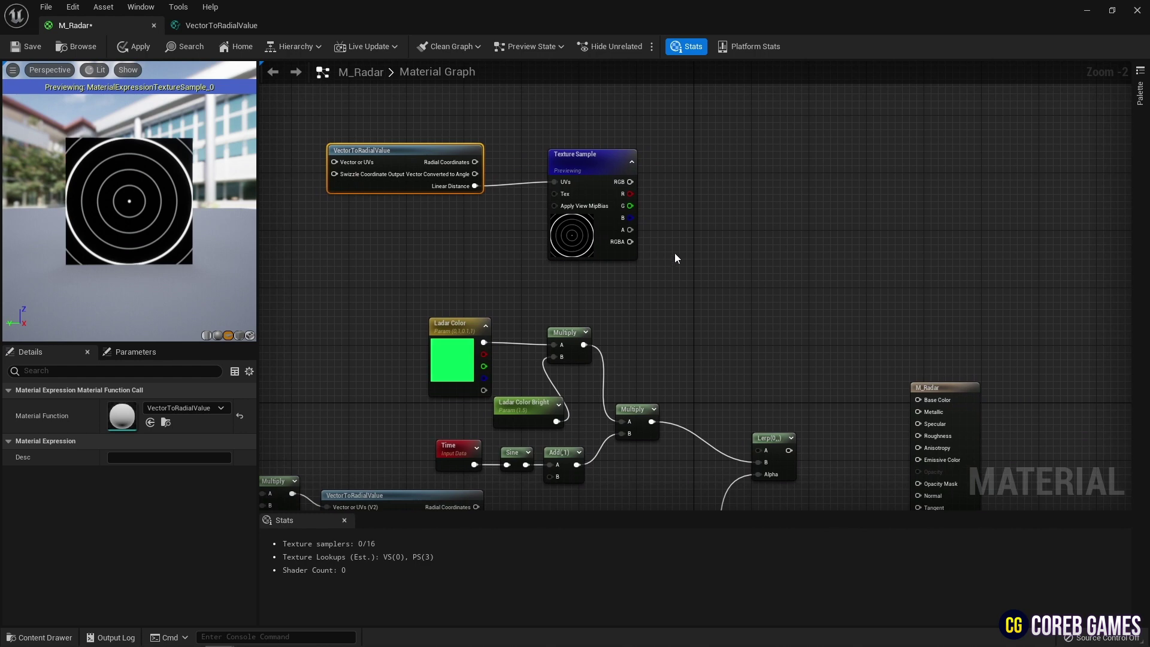
Step: Multiply the T_Grid Texture Sample's RGB by the pulsing radar color in a new Multiply node and preview it
key("m")
left_click(670, 250)
left_click_drag(651, 422, 680, 278)
left_click_drag(630, 181, 680, 266)
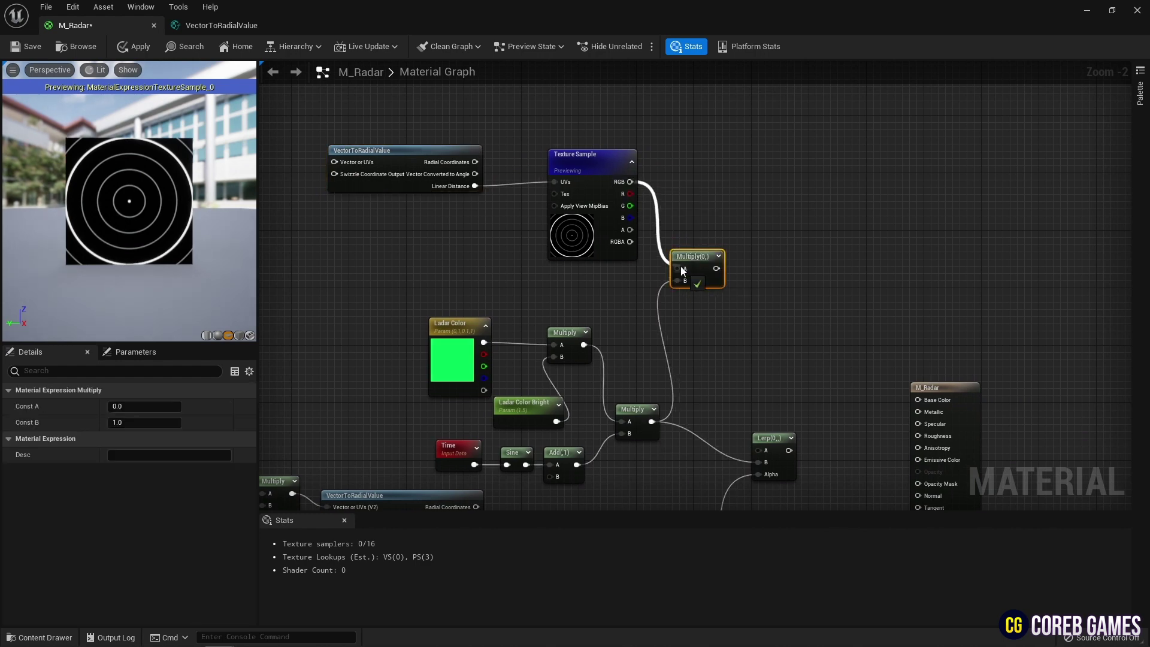
right_click(687, 257)
right_click(687, 257)
left_click(739, 282)
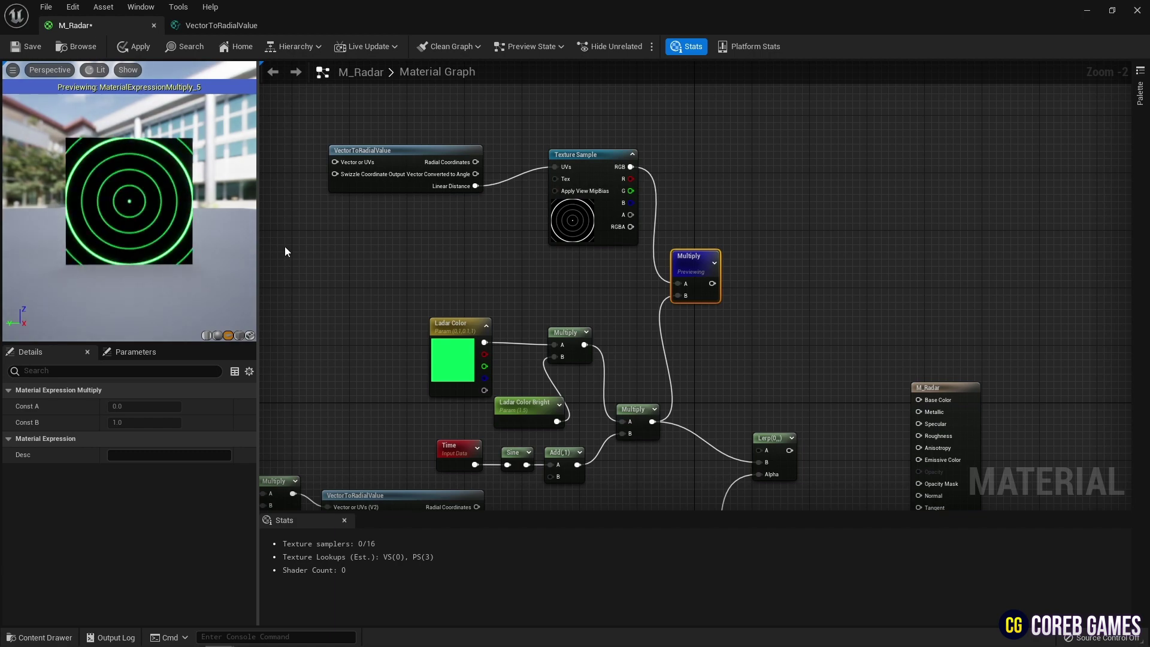
Step: Sum the grid Multiply and the Lerp in a new Add node feeding Emissive Color, and stop previewing the Multiply
right_click_drag(786, 336, 694, 242)
key("a")
left_click(723, 250)
left_click_drag(698, 356, 729, 281)
left_click_drag(620, 189, 826, 366)
right_click_drag(772, 359, 731, 244)
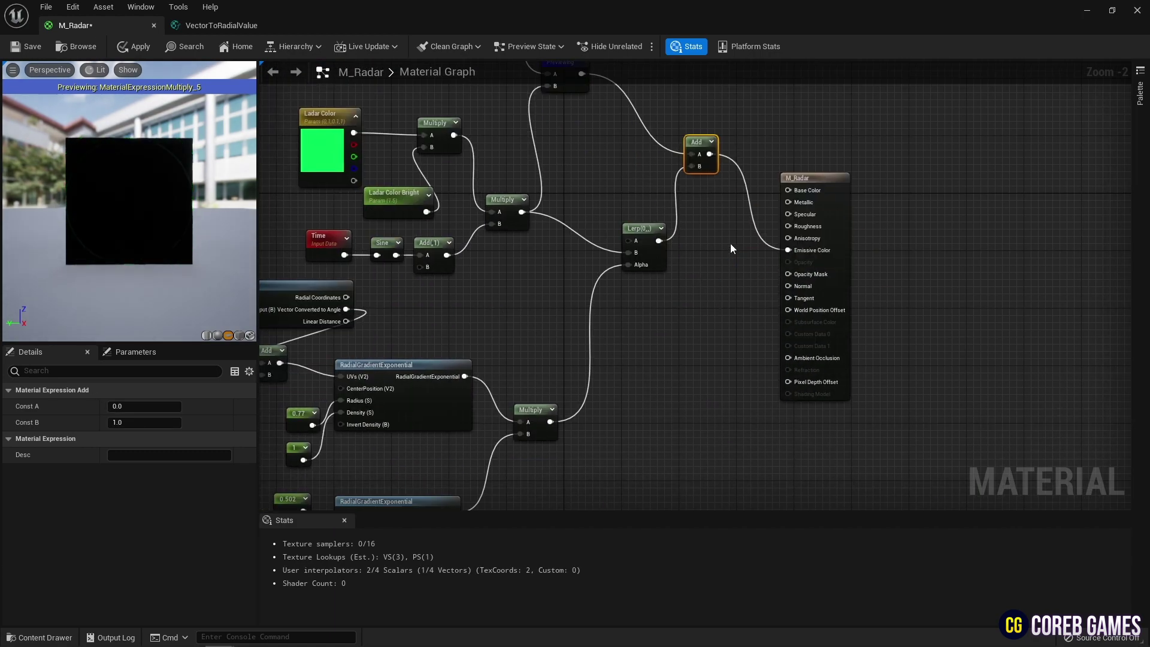
left_click(730, 243)
right_click_drag(665, 136, 680, 204)
right_click(573, 117)
left_click(610, 143)
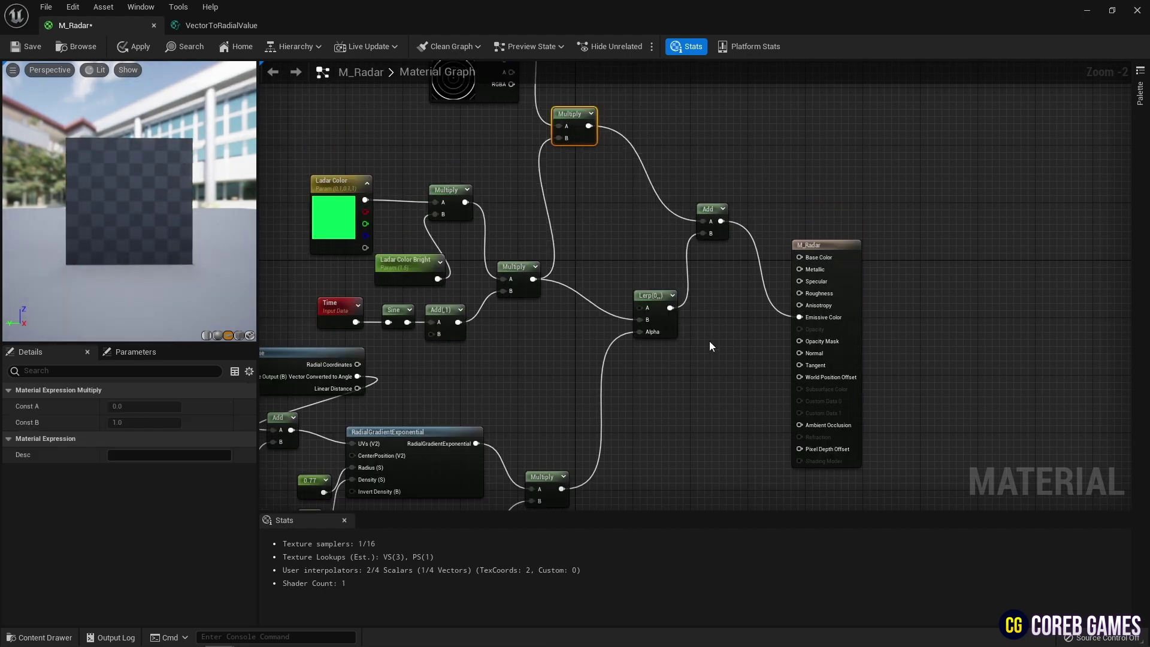
Step: Add a Power node with Const Exponent 0, connect the lower RadialGradientExponential to its Base and preview it
right_click_drag(587, 401, 544, 211)
right_click(554, 358)
type("power")
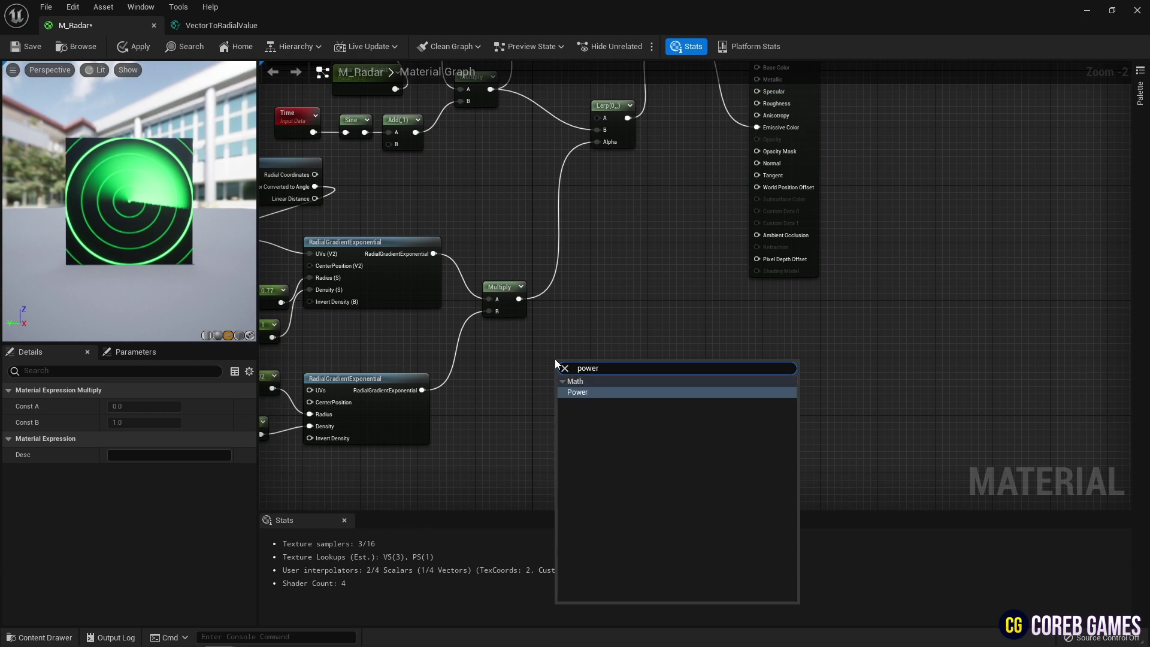
key("Return")
left_click(144, 406)
left_click_drag(422, 389, 561, 377)
left_click(607, 364)
left_click(601, 372)
key("space")
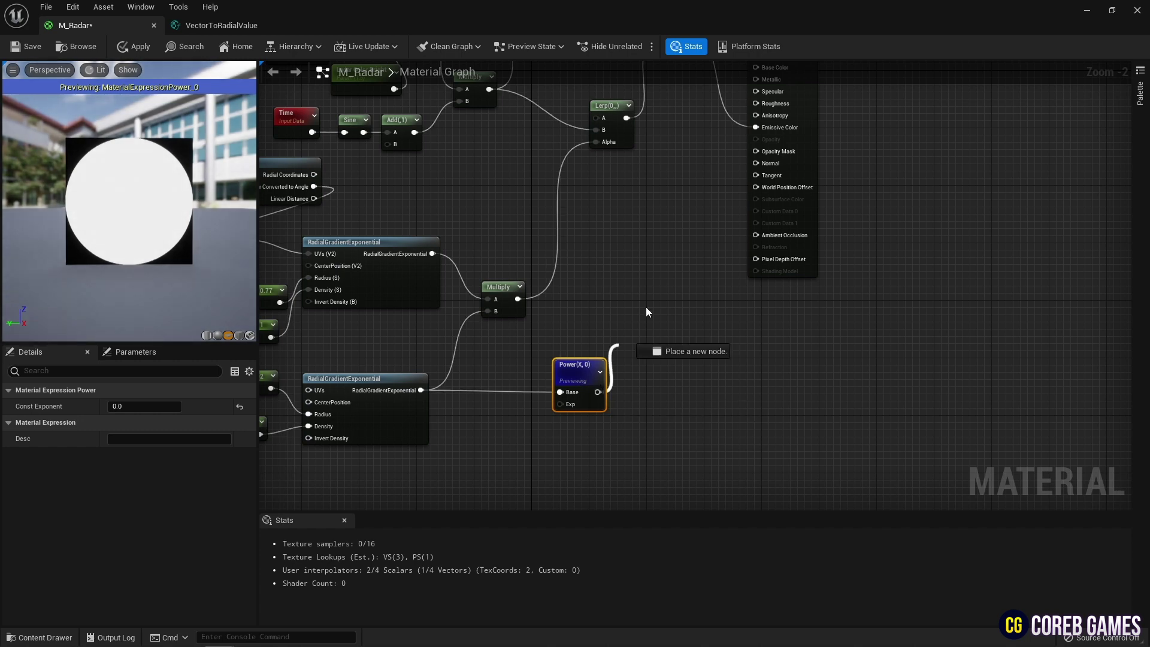
Step: Connect the Power node's output to M_Radar's Opacity Mask and stop previewing the Power node
left_click_drag(755, 163, 755, 152)
right_click(579, 374)
left_click(647, 394)
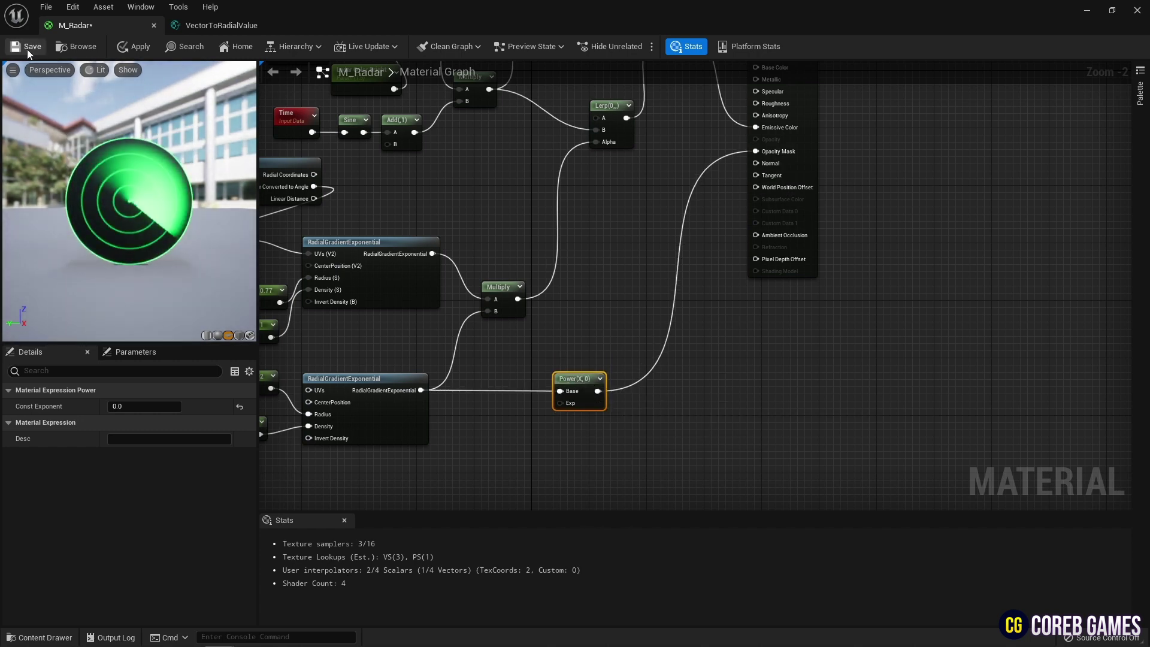
Step: Save the M_Radar material and close the M_Radar and VectorToRadialValue editors
key("ctrl+s")
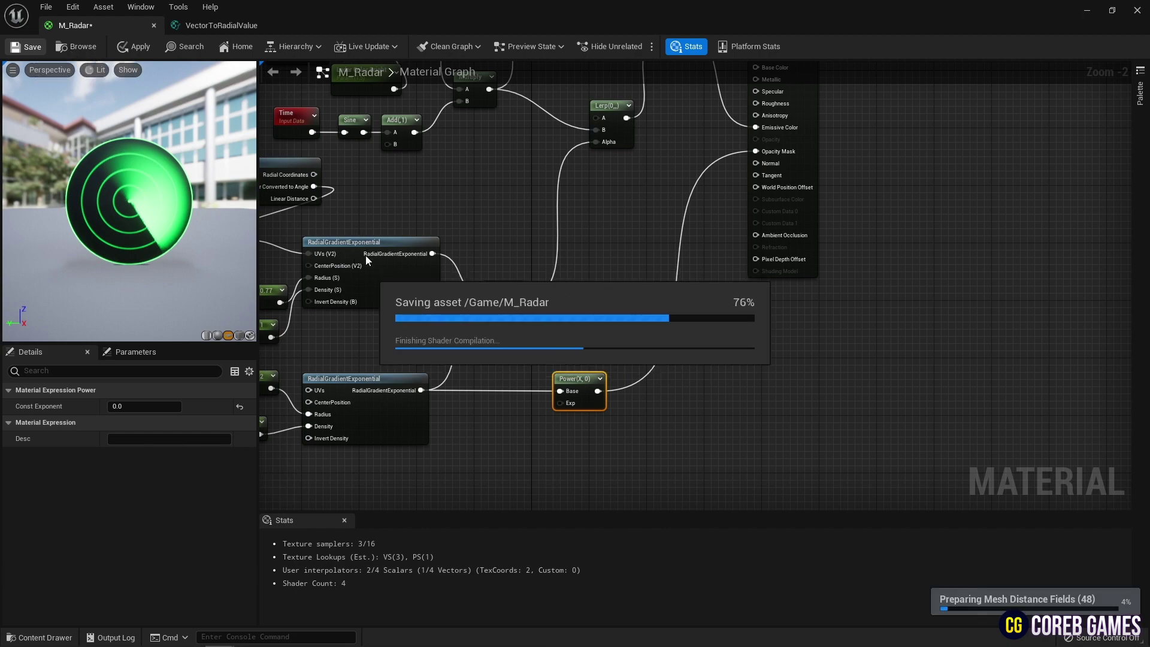
left_click(154, 25)
left_click(154, 25)
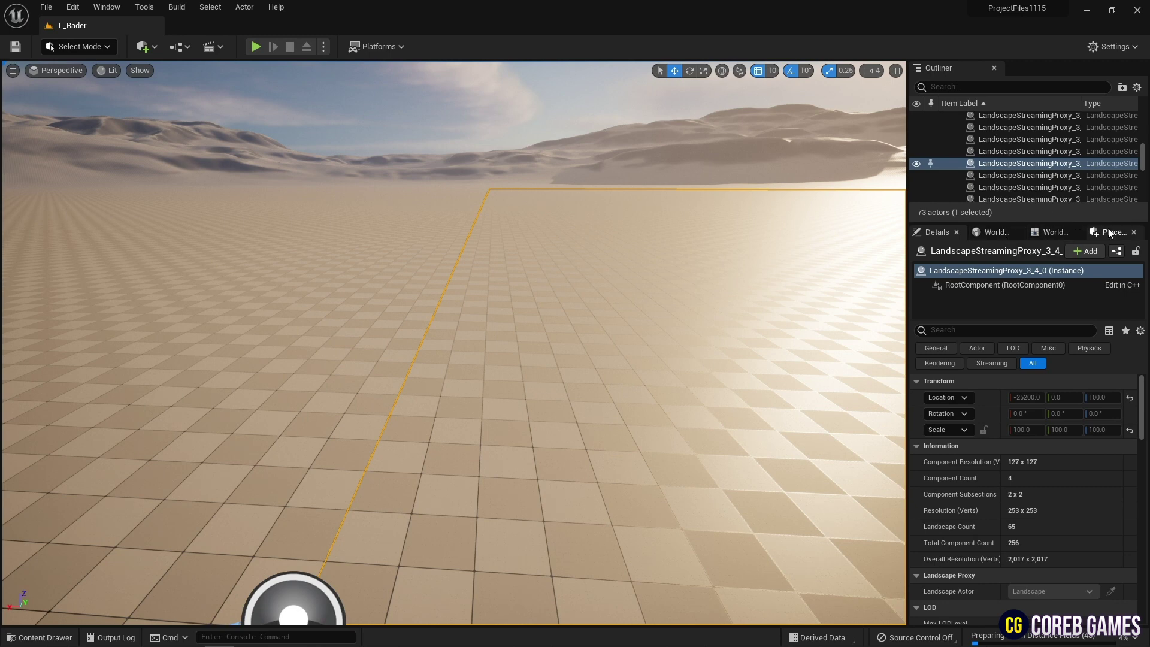
Step: Place a Plane shape on the landscape in the L_Rader level, raise it above the ground and rotate it -90° upright
left_click(1055, 232)
left_click(1107, 232)
left_click(1011, 274)
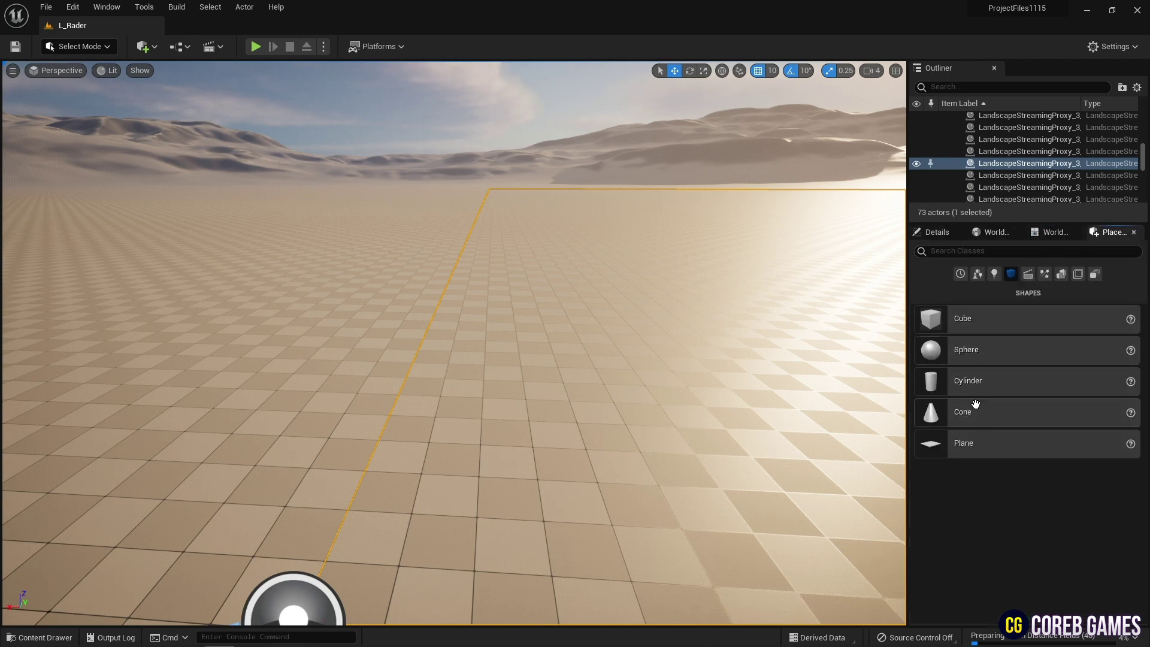
left_click_drag(931, 443, 386, 494)
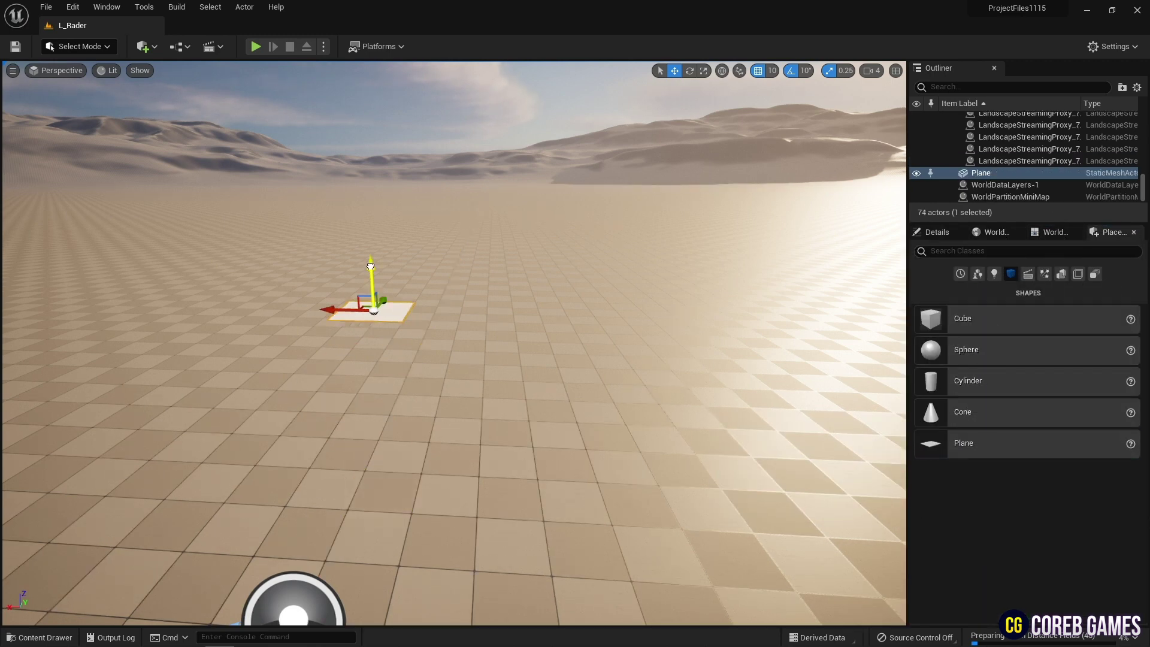
left_click_drag(360, 241, 354, 296)
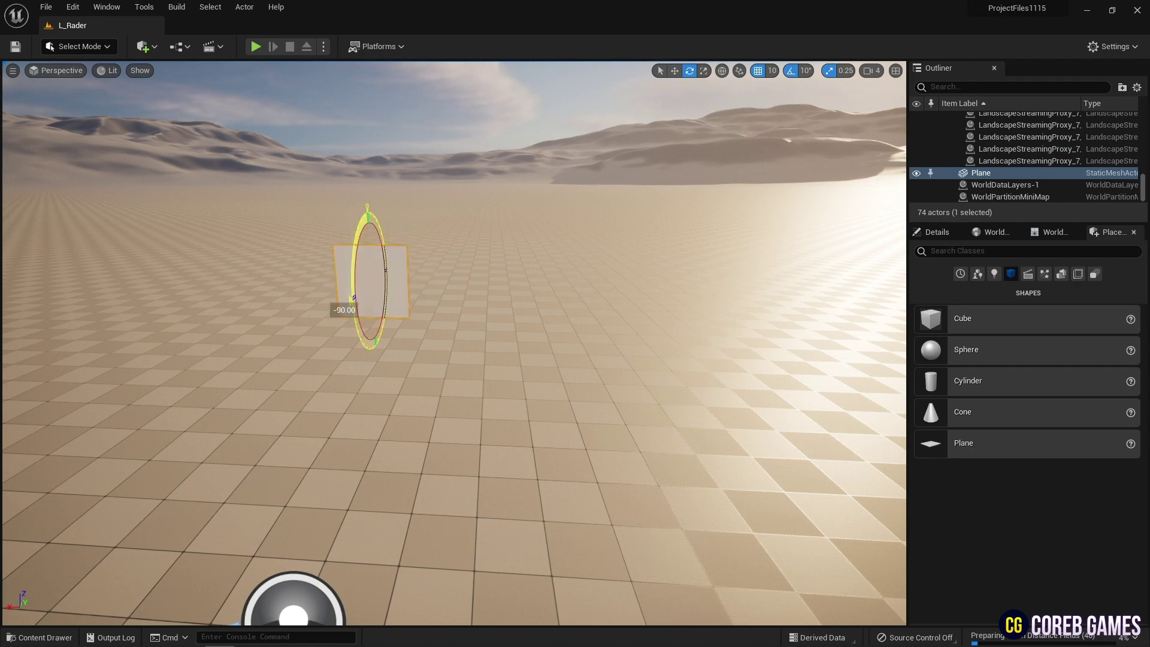